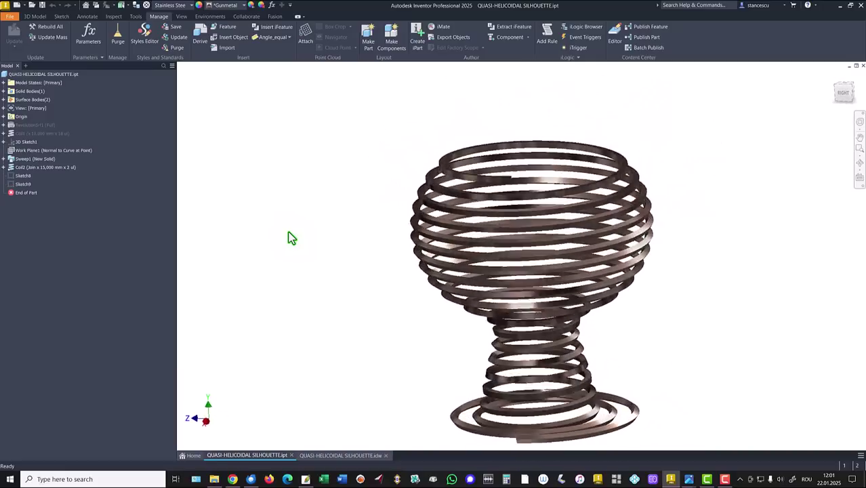
Show the finished gunmetal coiled-wire vase part in the default home view.
{"action": "key", "text": "F6"}
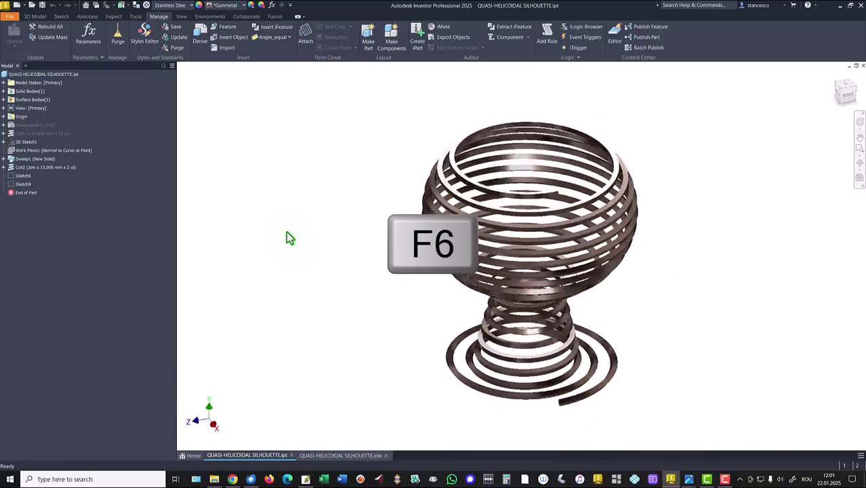
Switch to the QUASI-HELICOIDAL SILHOUETTE.idw drawing sheet, then start a new file.
{"action": "left_click", "coordinate": [339, 455]}
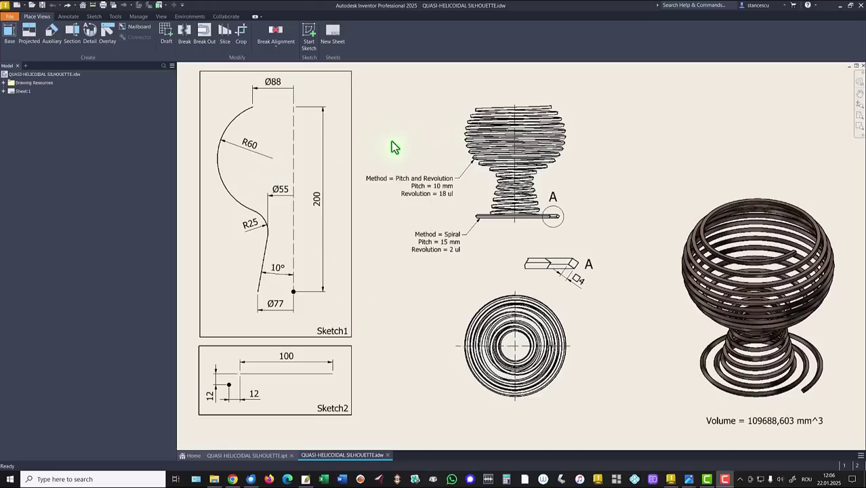
{"action": "left_click", "coordinate": [16, 5]}
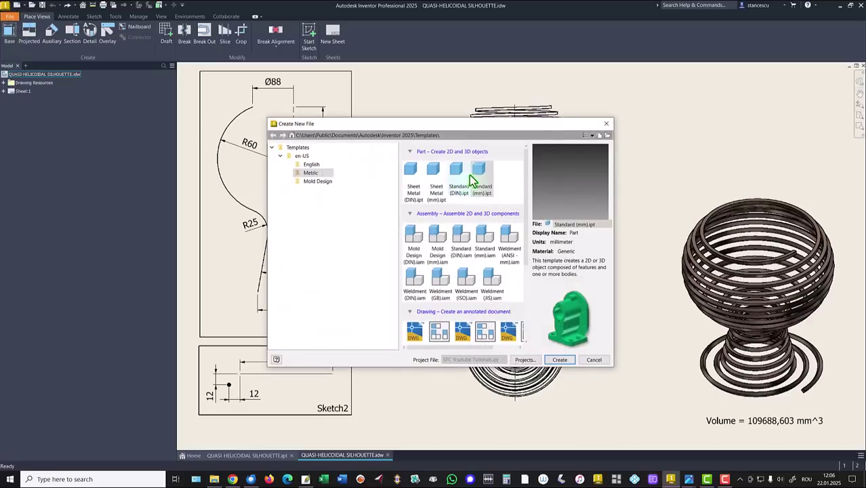
Create a Standard (mm) part and start a 2D sketch on the front origin plane.
{"action": "double_click", "coordinate": [472, 173]}
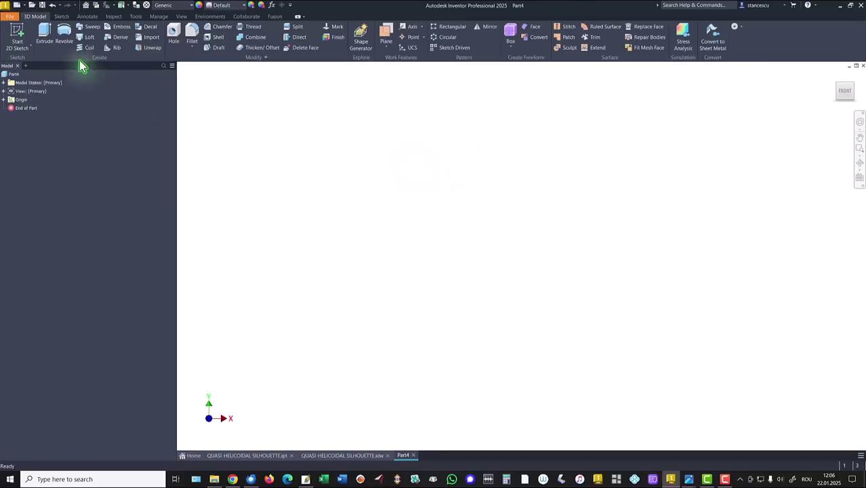
{"action": "left_click", "coordinate": [16, 34]}
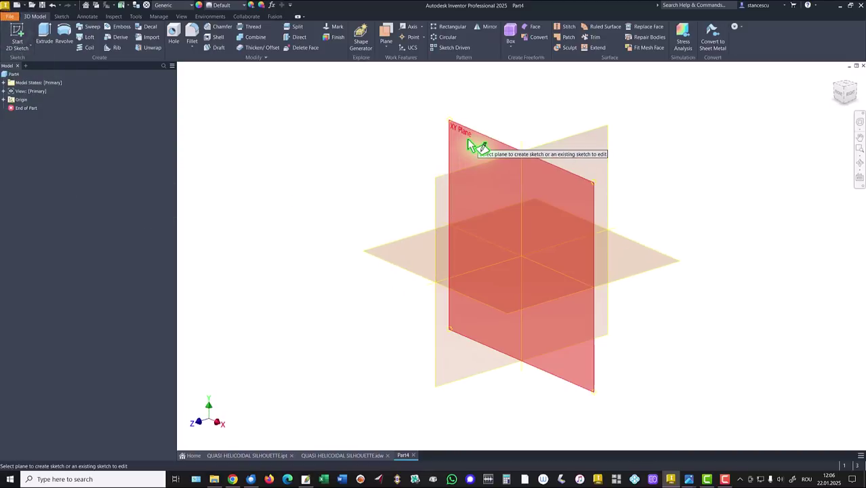
{"action": "left_click", "coordinate": [472, 142]}
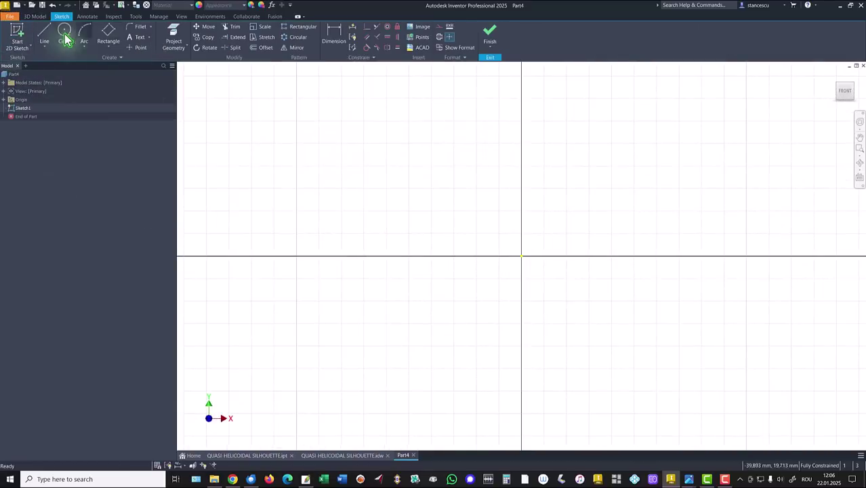
Draw a 200 mm vertical line rising from the sketch origin.
{"action": "left_click", "coordinate": [45, 35]}
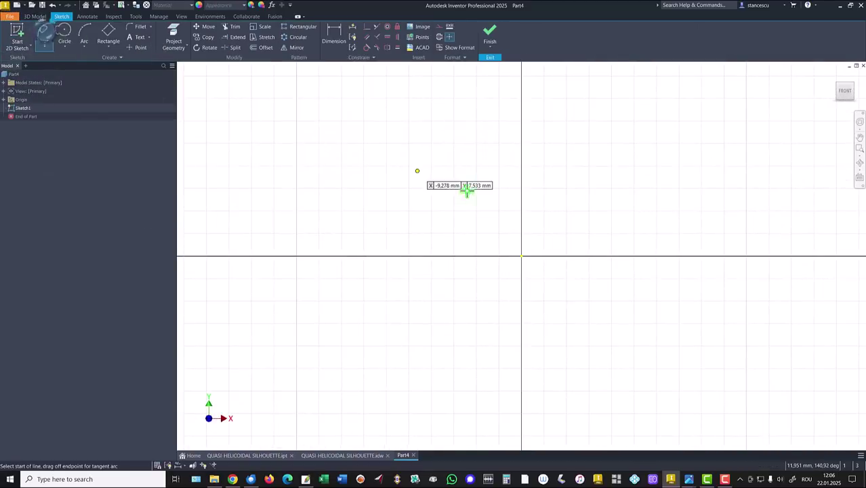
{"action": "left_click", "coordinate": [519, 256]}
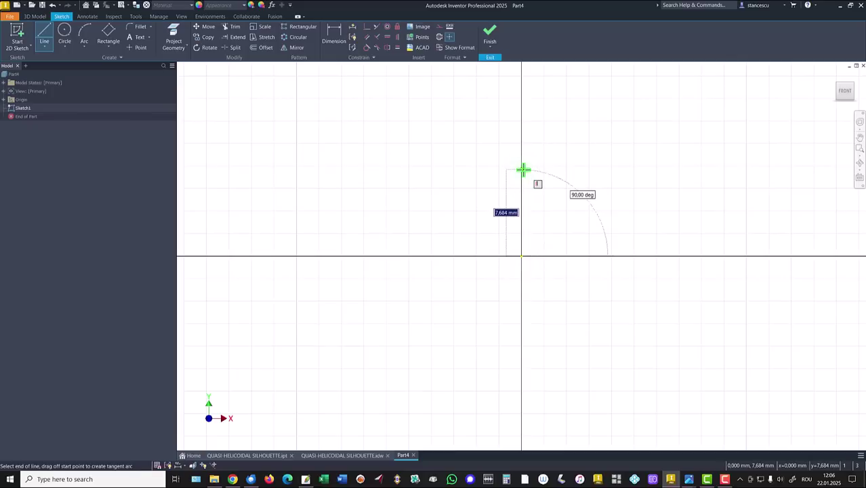
{"action": "type", "text": "22"}
{"action": "key", "text": "Return"}
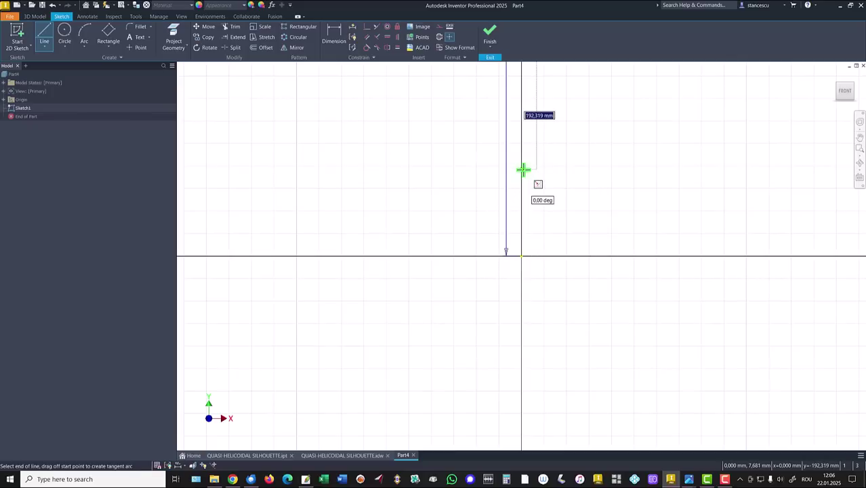
{"action": "key", "text": "Home"}
{"action": "key", "text": "Escape"}
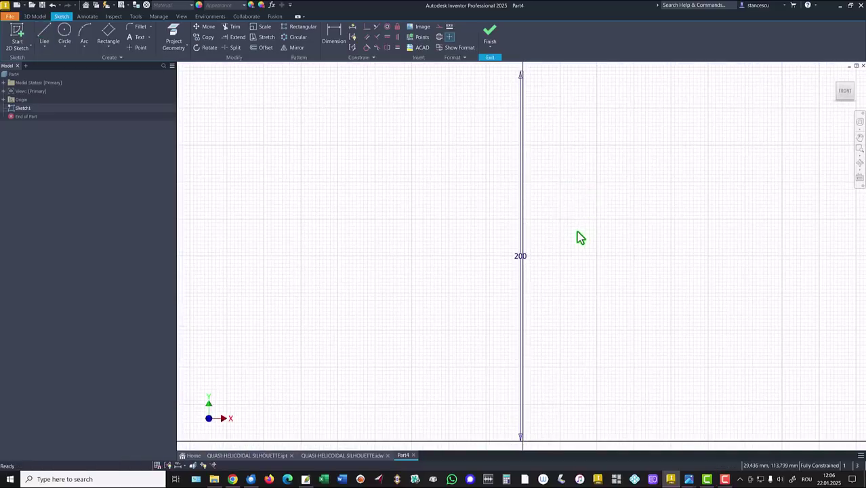
Move the 200 dimension aside and convert the vertical line into a centerline.
{"action": "left_click_drag", "start_coordinate": [518, 256], "coordinate": [608, 268]}
{"action": "right_click", "coordinate": [487, 286]}
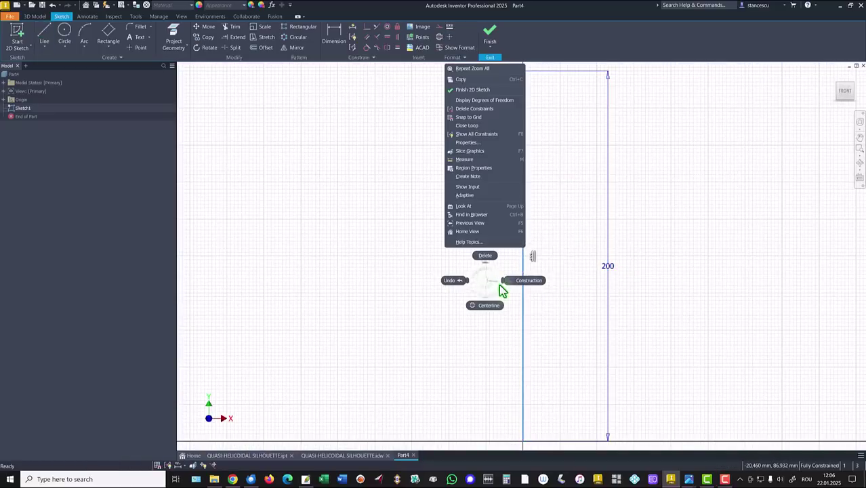
{"action": "left_click", "coordinate": [474, 304]}
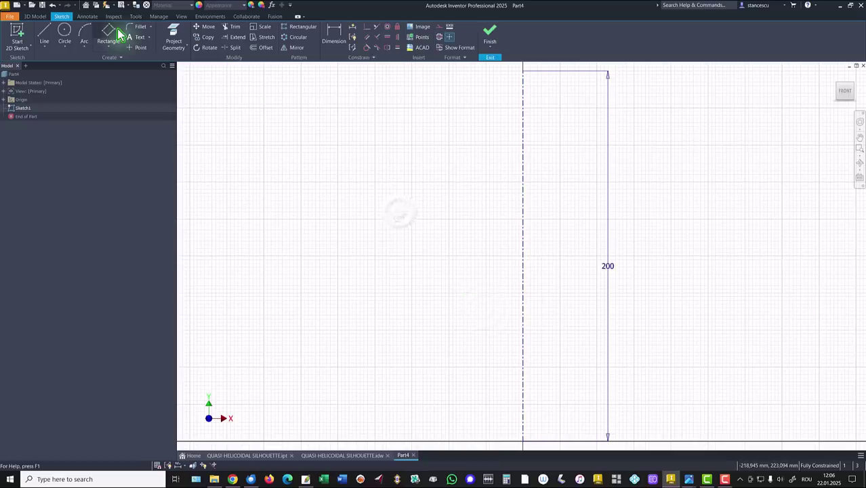
Draw the vase side profile as a sloped line followed by tangent arcs.
{"action": "left_click", "coordinate": [42, 35]}
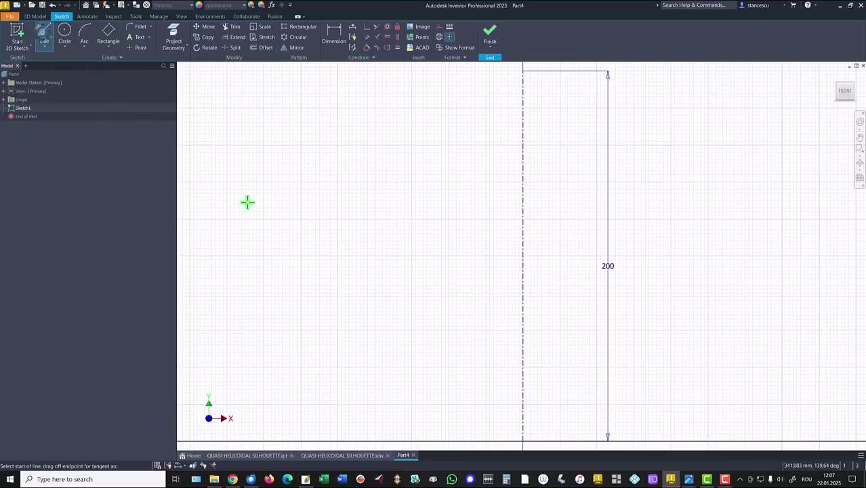
{"action": "left_click", "coordinate": [429, 435]}
{"action": "left_click", "coordinate": [466, 335]}
{"action": "left_click_drag", "start_coordinate": [467, 335], "coordinate": [451, 71]}
{"action": "key", "text": "Escape"}
{"action": "key", "text": "Escape"}
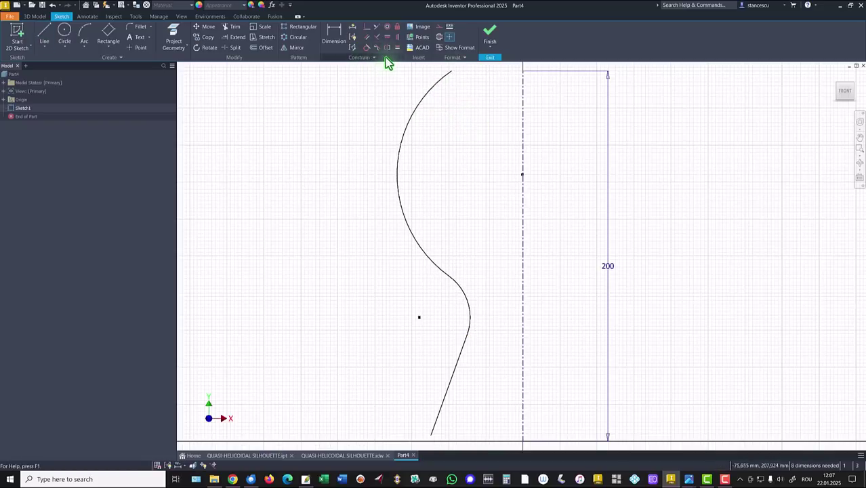
Constrain the profile's top and bottom endpoints horizontally level with the centerline ends.
{"action": "left_click", "coordinate": [387, 37]}
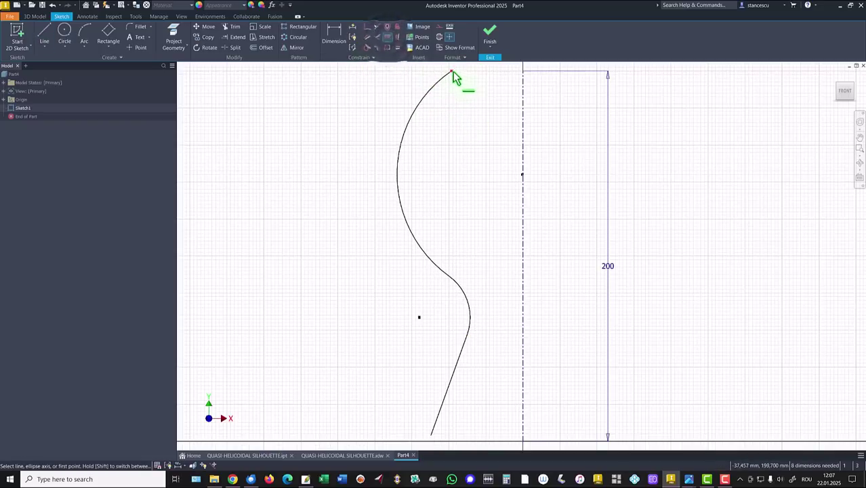
{"action": "left_click", "coordinate": [451, 71]}
{"action": "left_click", "coordinate": [523, 70]}
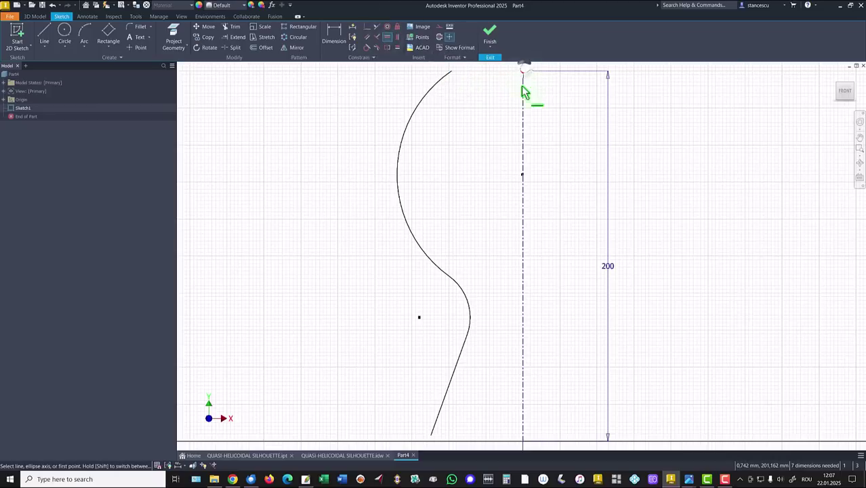
{"action": "left_click", "coordinate": [430, 435]}
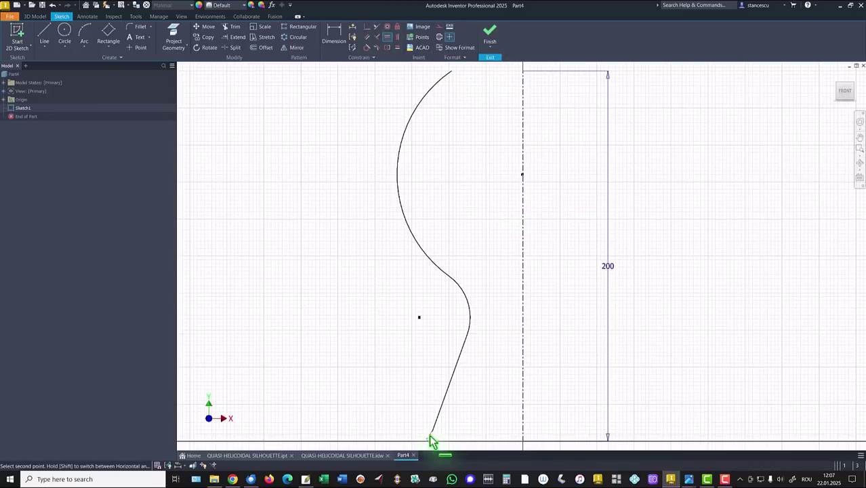
{"action": "left_click", "coordinate": [521, 445]}
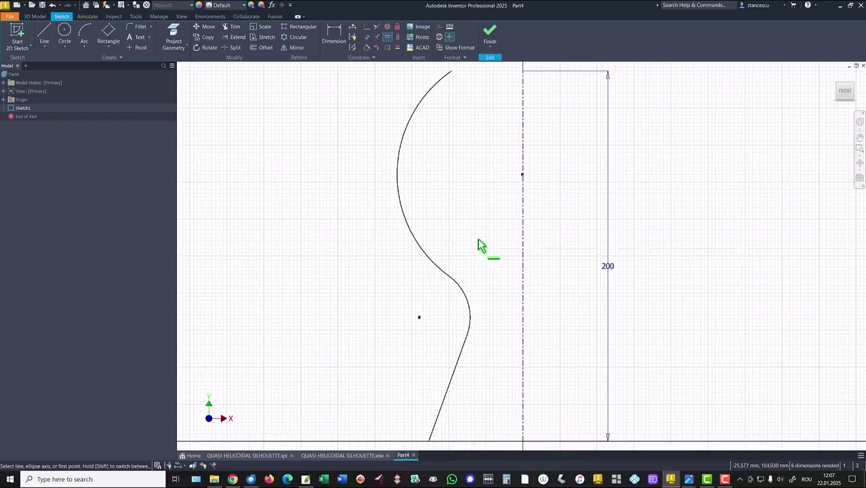
Dimension the profile arcs with radii 60 and 25.
{"action": "key", "text": "Escape"}
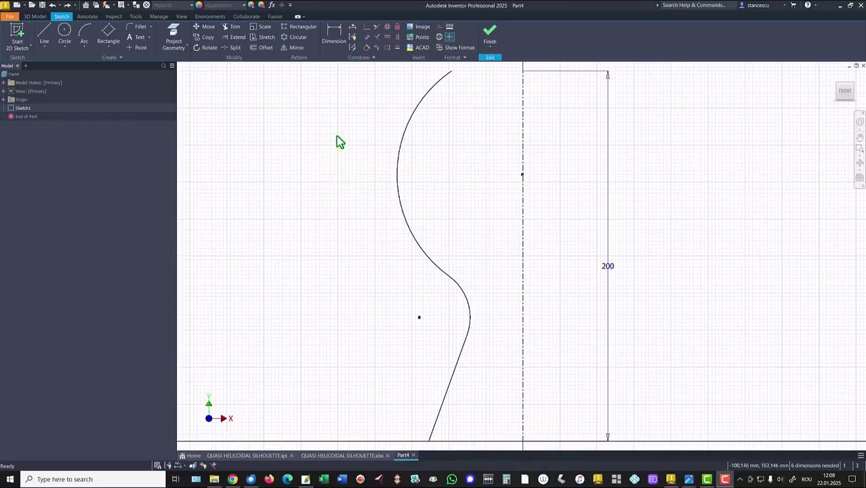
{"action": "left_click", "coordinate": [332, 42]}
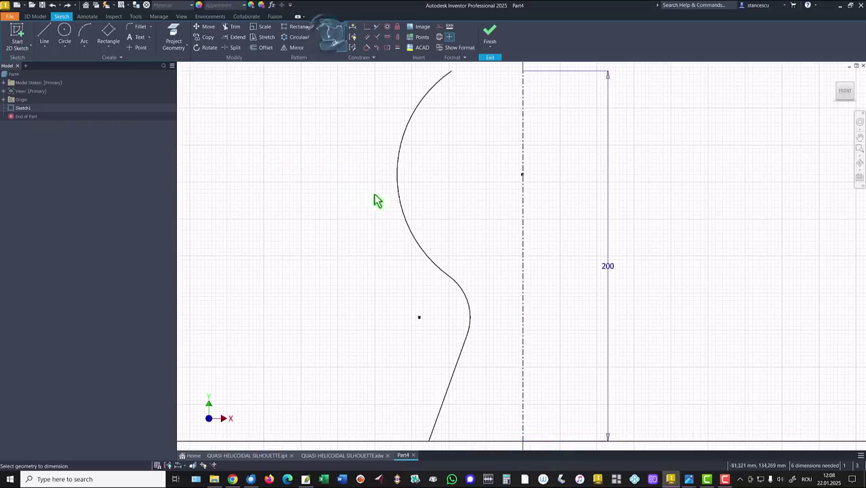
{"action": "left_click", "coordinate": [409, 223]}
{"action": "left_click", "coordinate": [361, 232]}
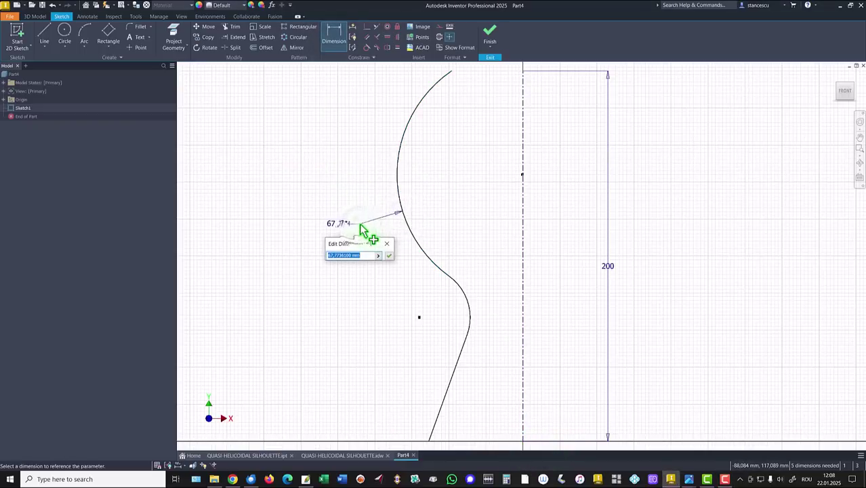
{"action": "type", "text": "60"}
{"action": "key", "text": "Return"}
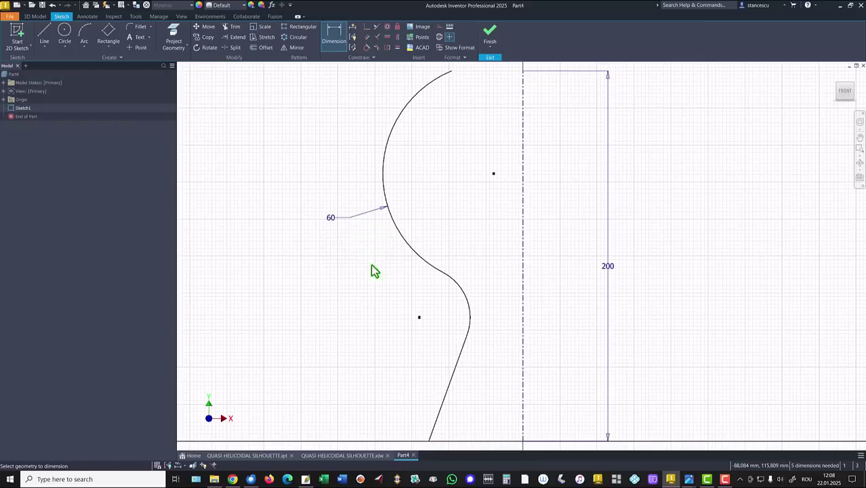
{"action": "left_click", "coordinate": [460, 292]}
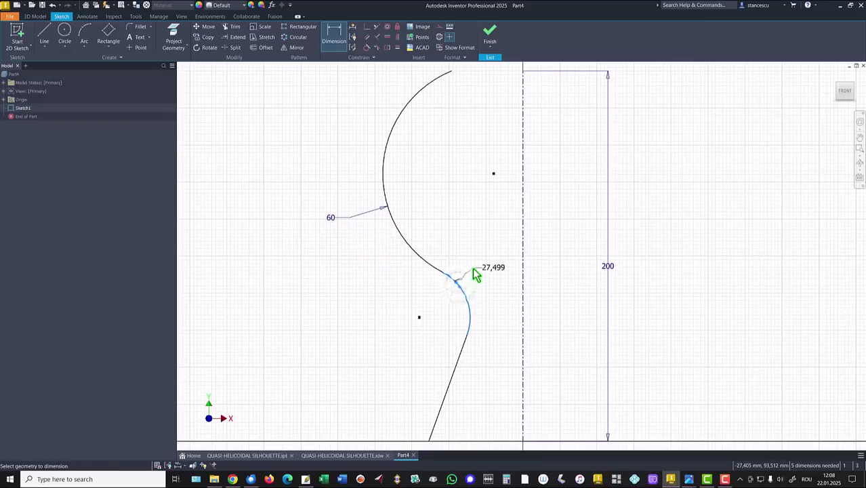
{"action": "left_click", "coordinate": [474, 271]}
{"action": "type", "text": "25"}
{"action": "key", "text": "Return"}
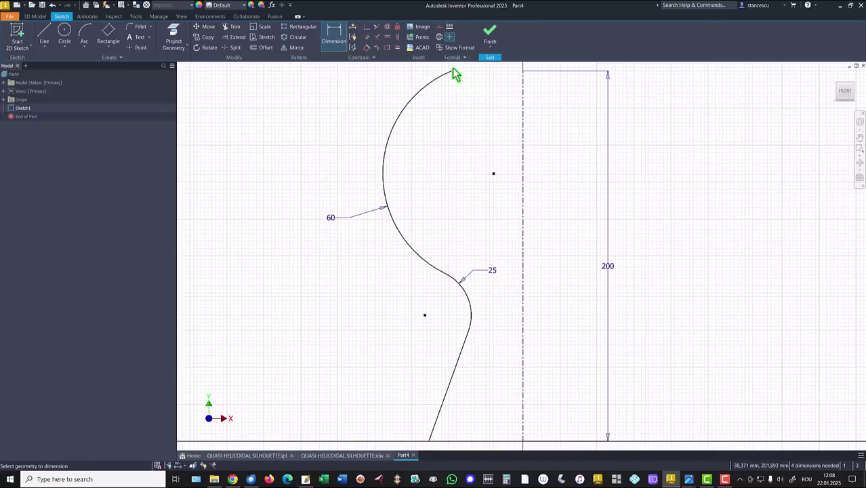
Add the top Ø88 and bottom Ø77 diameter dimensions about the centerline.
{"action": "left_click", "coordinate": [452, 70]}
{"action": "left_click", "coordinate": [522, 106]}
{"action": "left_click", "coordinate": [501, 112]}
{"action": "type", "text": "80"}
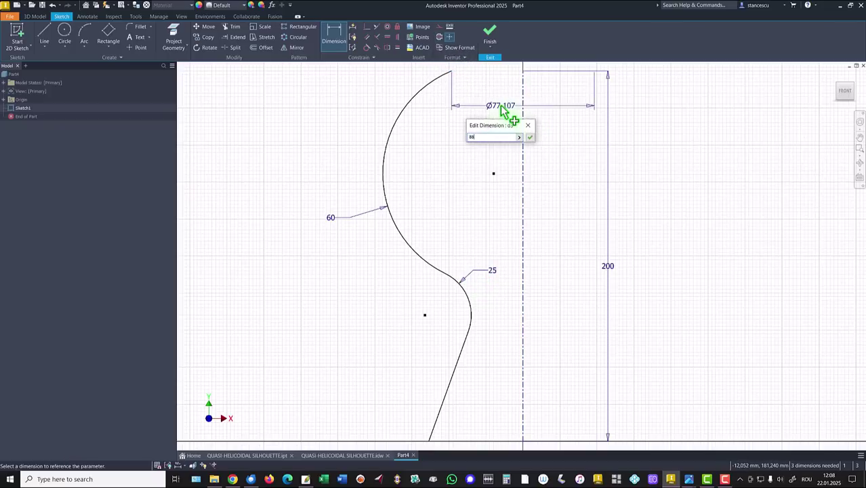
{"action": "key", "text": "Return"}
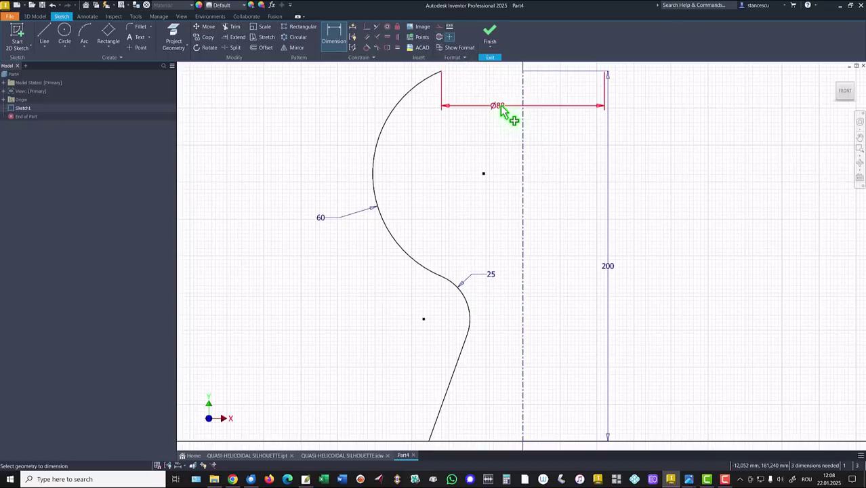
{"action": "left_click", "coordinate": [430, 443]}
{"action": "left_click", "coordinate": [522, 424]}
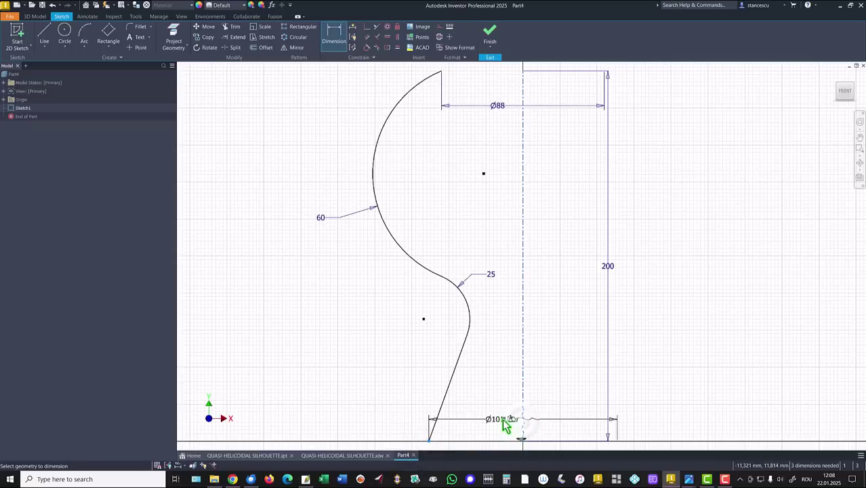
{"action": "left_click", "coordinate": [502, 420]}
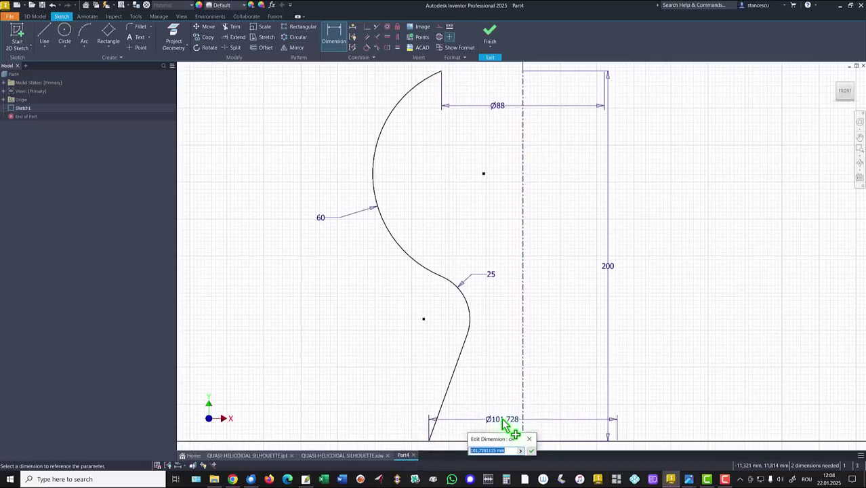
{"action": "type", "text": "77"}
{"action": "key", "text": "Return"}
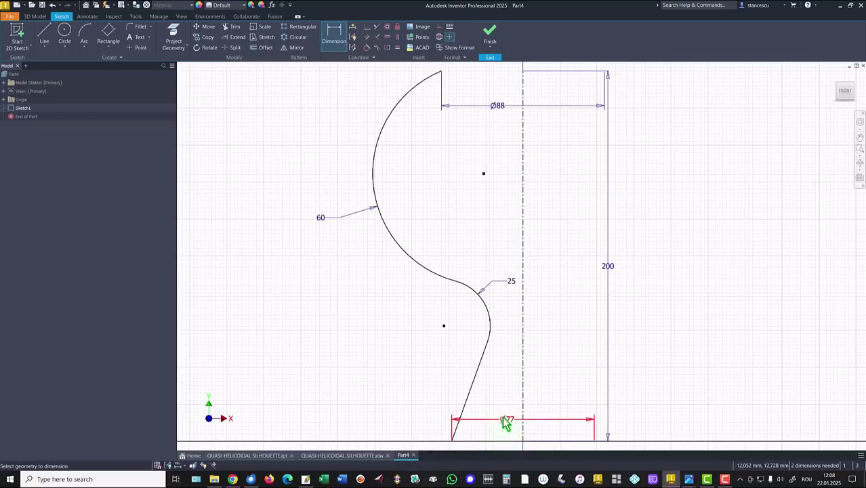
Add the Ø55 neck diameter and 10° lower taper, then finish the sketch.
{"action": "left_click", "coordinate": [522, 333]}
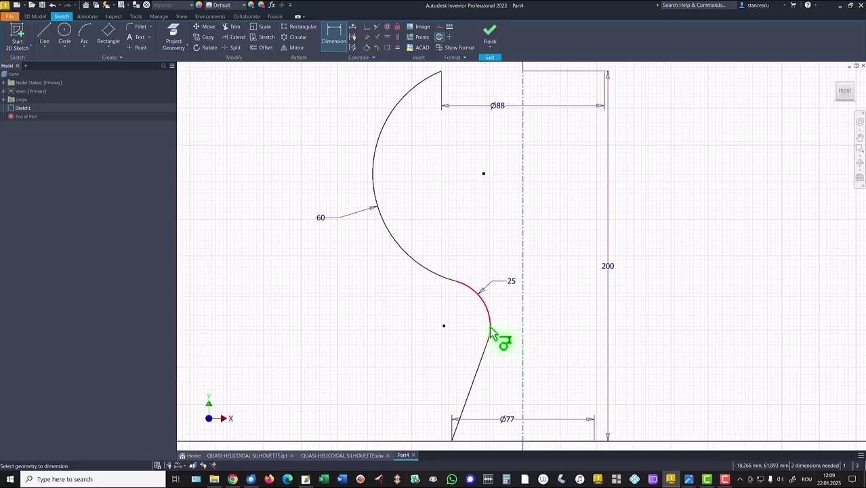
{"action": "left_click", "coordinate": [489, 325]}
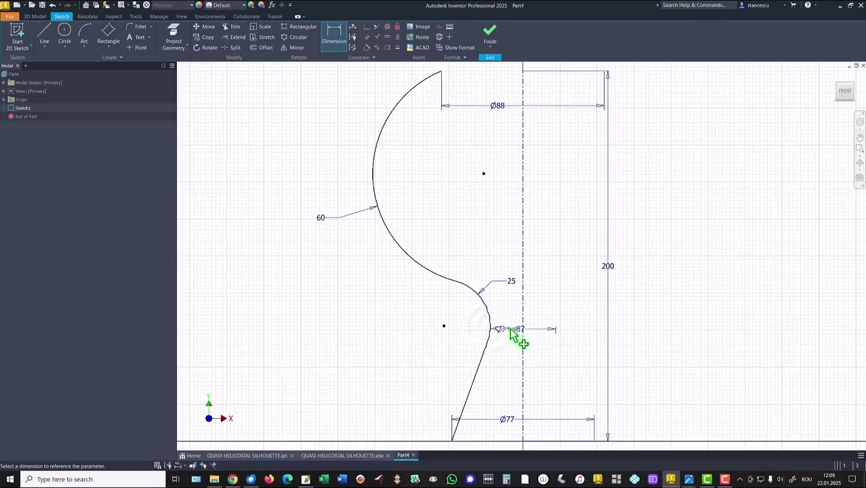
{"action": "left_click", "coordinate": [512, 332]}
{"action": "type", "text": "55"}
{"action": "key", "text": "Return"}
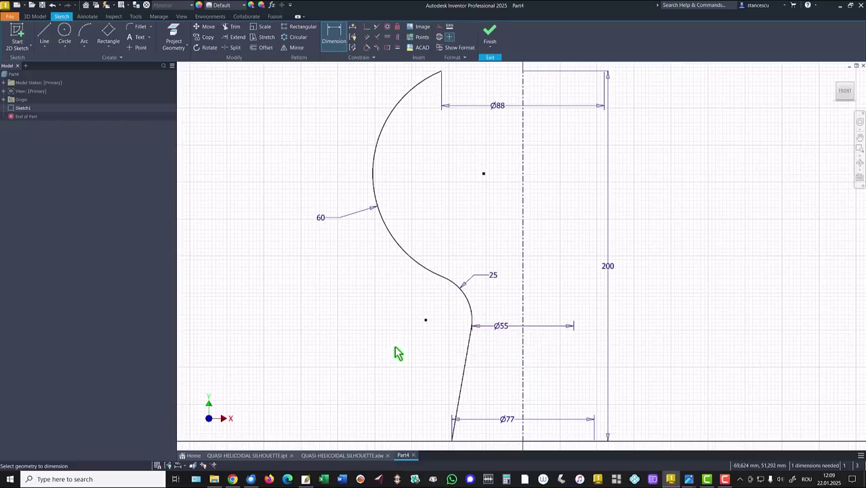
{"action": "left_click", "coordinate": [461, 382]}
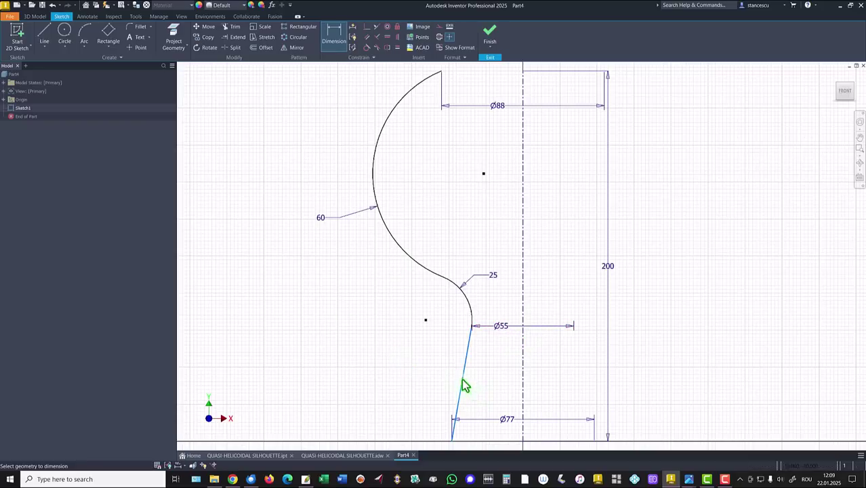
{"action": "left_click", "coordinate": [521, 384]}
{"action": "left_click", "coordinate": [502, 385]}
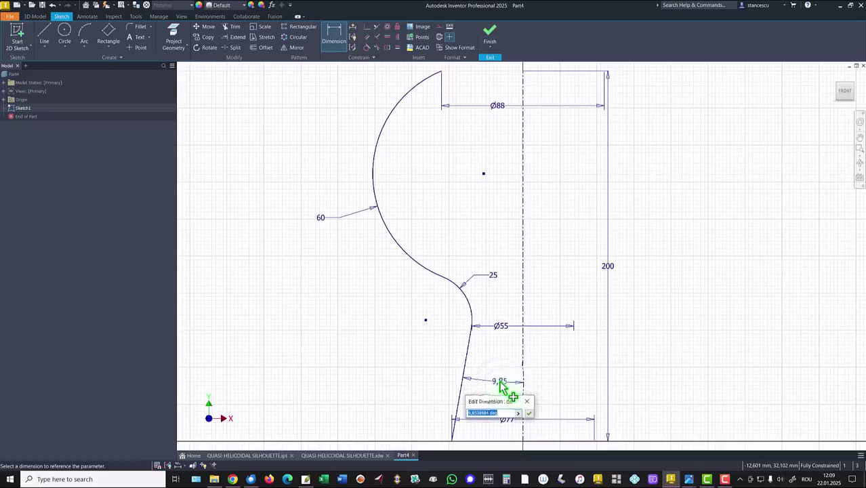
{"action": "type", "text": "10"}
{"action": "key", "text": "Return"}
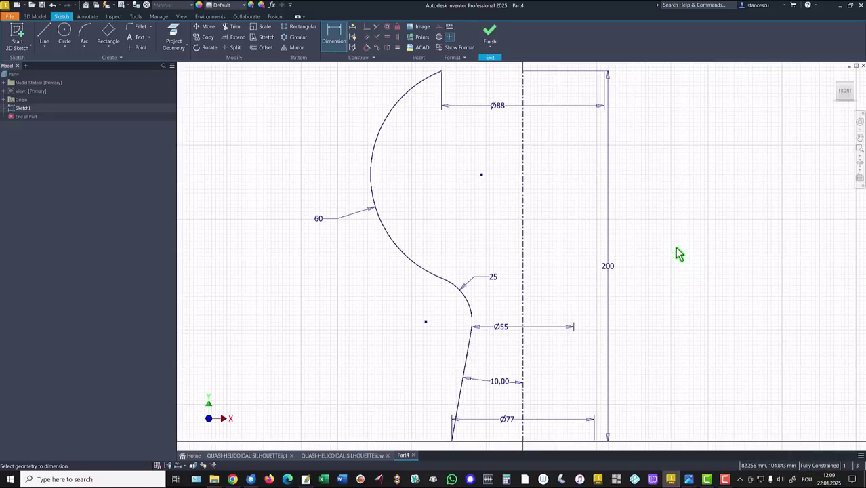
{"action": "left_click", "coordinate": [485, 38]}
Change the Application Options colour scheme from Presentation to High Contrast.
{"action": "key", "text": "F6"}
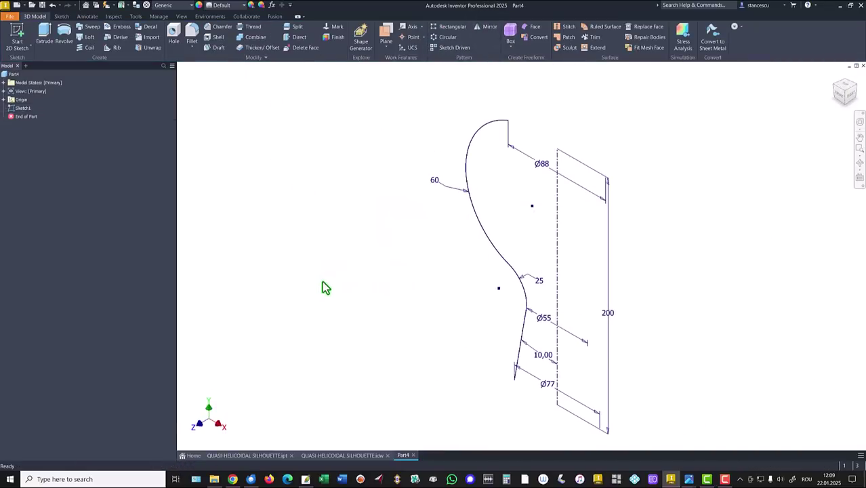
{"action": "key", "text": "alt"}
{"action": "key", "text": "f"}
{"action": "key", "text": "i"}
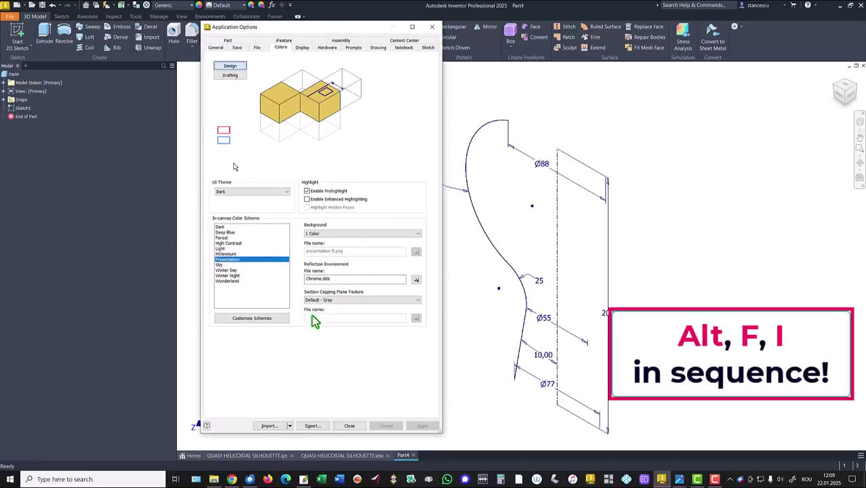
{"action": "left_click", "coordinate": [229, 243]}
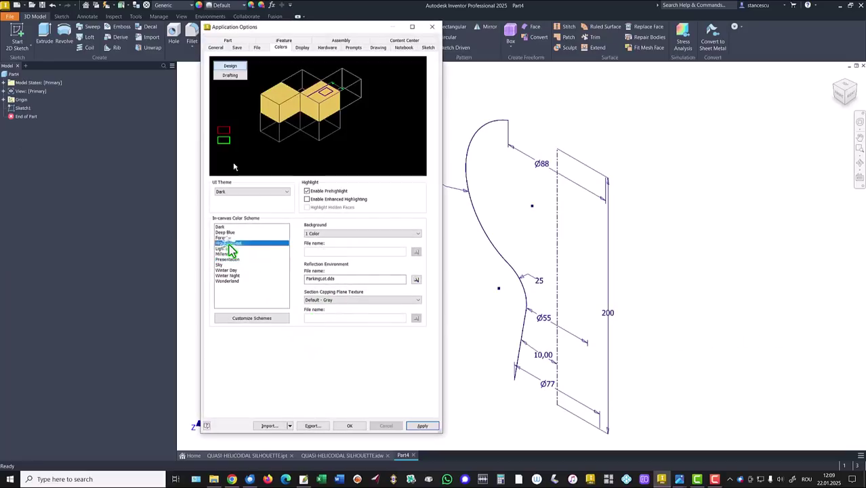
{"action": "left_click", "coordinate": [341, 428]}
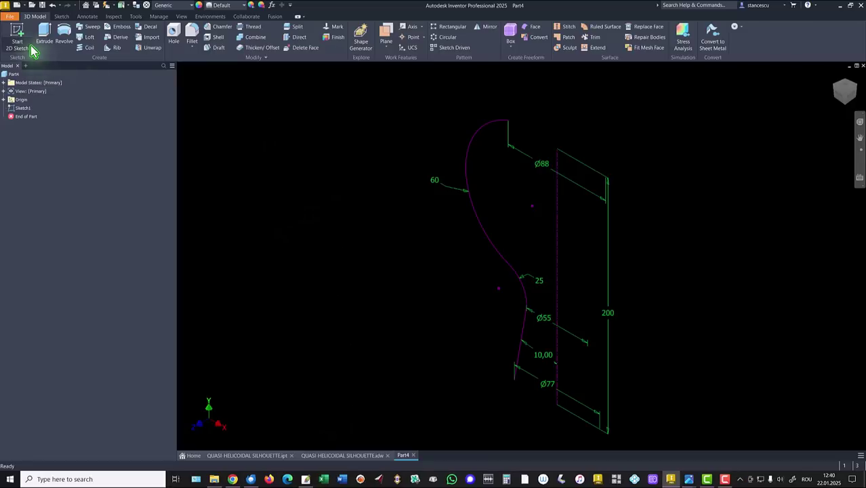
Revolve the Sketch1 profile 360° about the centerline to create RevolutionSrf1.
{"action": "left_click", "coordinate": [63, 35]}
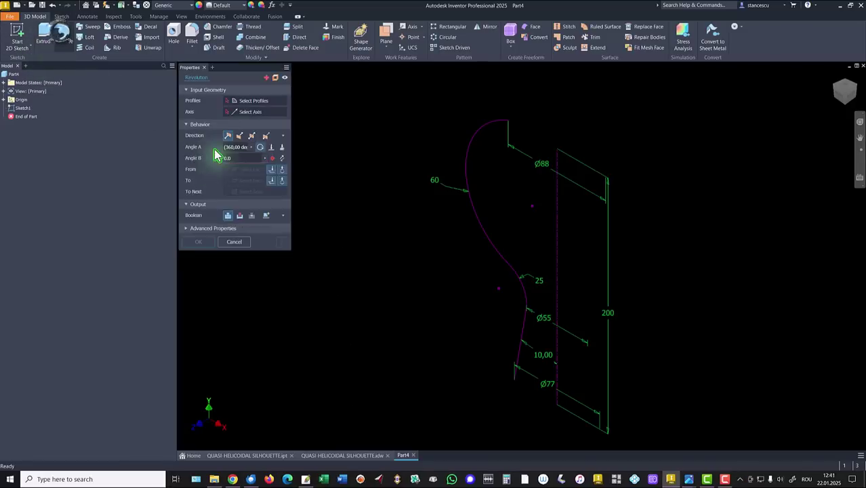
{"action": "left_click", "coordinate": [488, 242]}
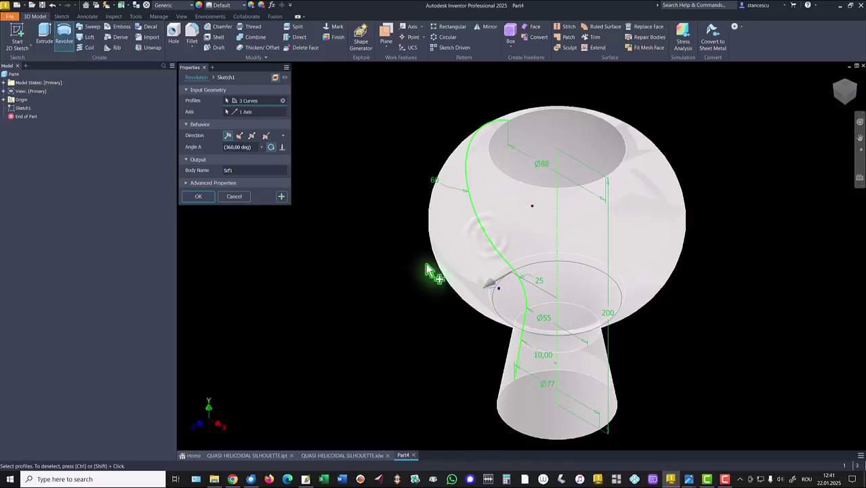
{"action": "left_click", "coordinate": [196, 196]}
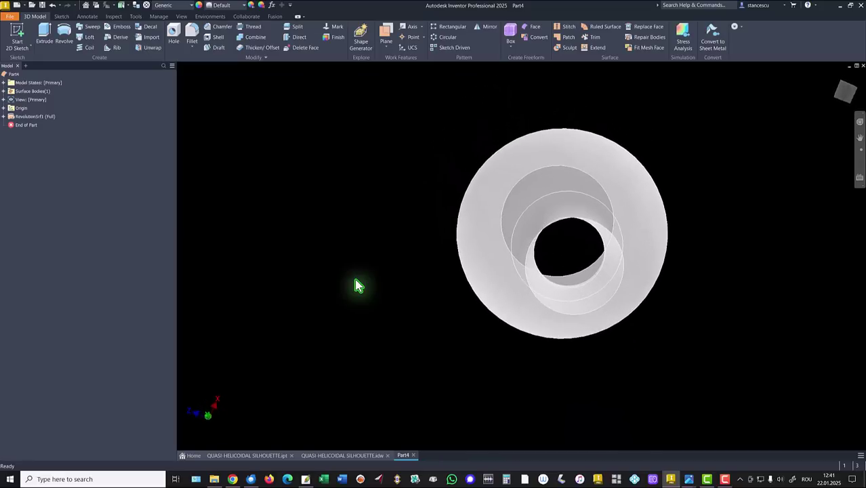
{"action": "key", "text": "F6"}
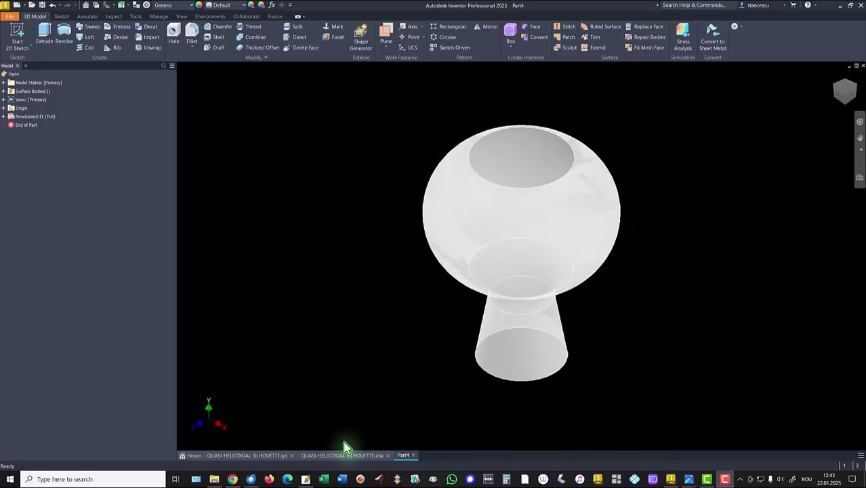
{"action": "left_click", "coordinate": [342, 455]}
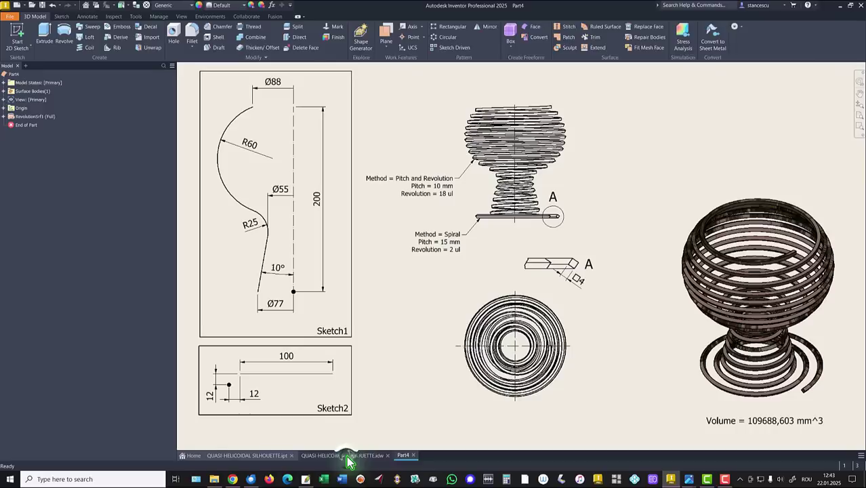
{"action": "left_click", "coordinate": [298, 392]}
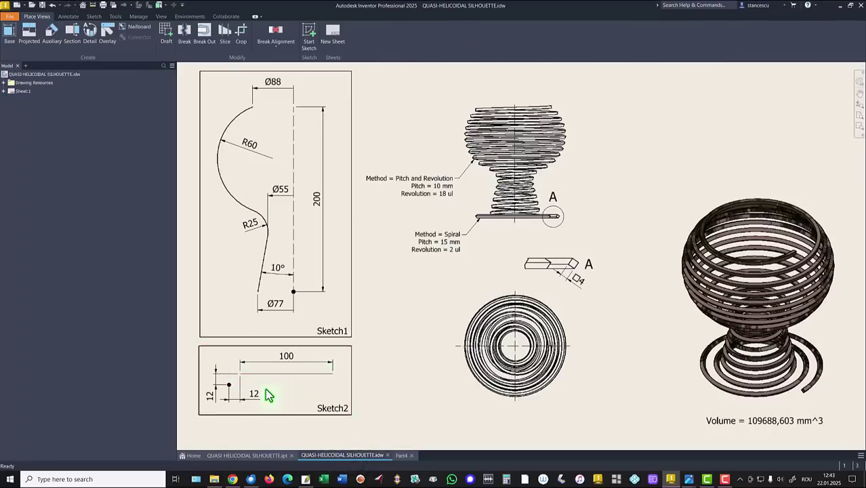
{"action": "left_click", "coordinate": [231, 385]}
{"action": "left_click", "coordinate": [402, 456]}
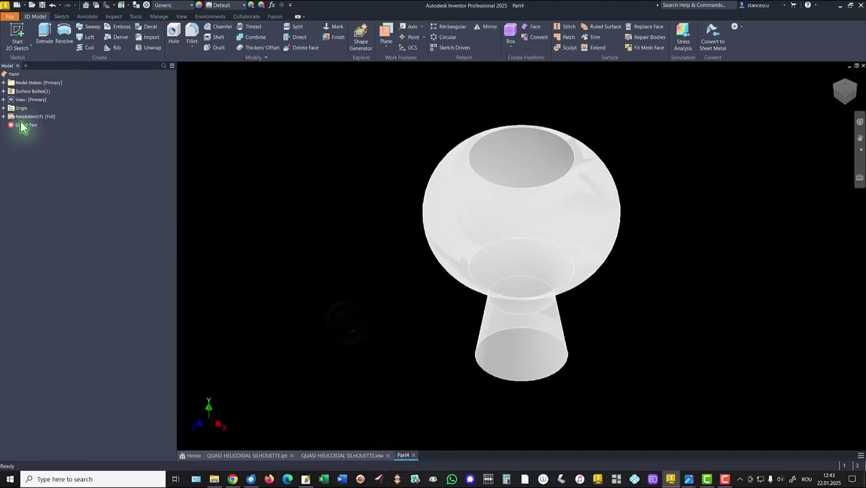
Start a sketch on the XY Plane and draw a 100 mm line beside the neck.
{"action": "left_click", "coordinate": [4, 109]}
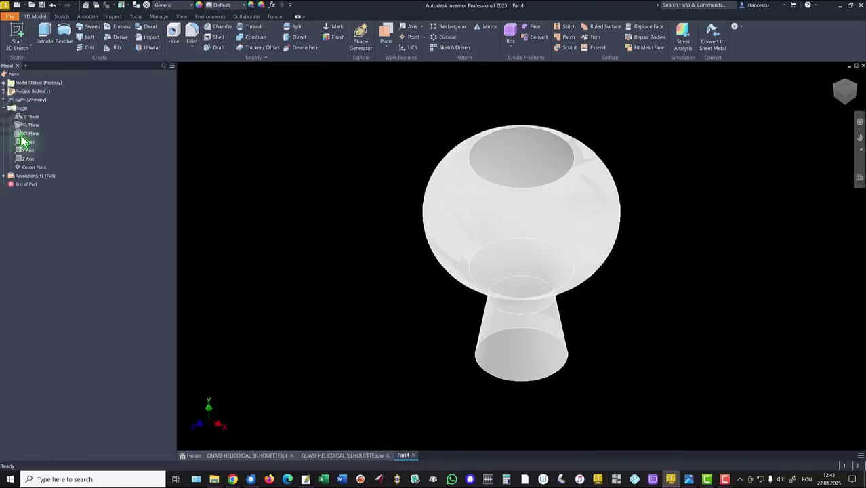
{"action": "left_click", "coordinate": [27, 133]}
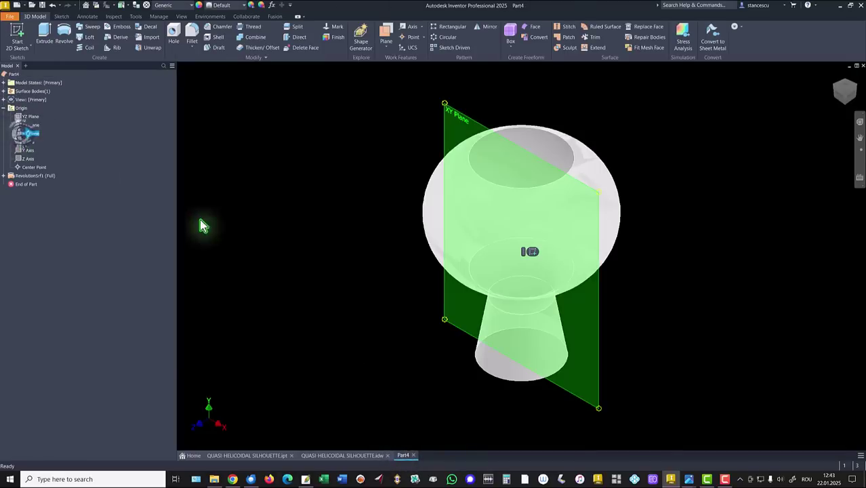
{"action": "left_click", "coordinate": [530, 252]}
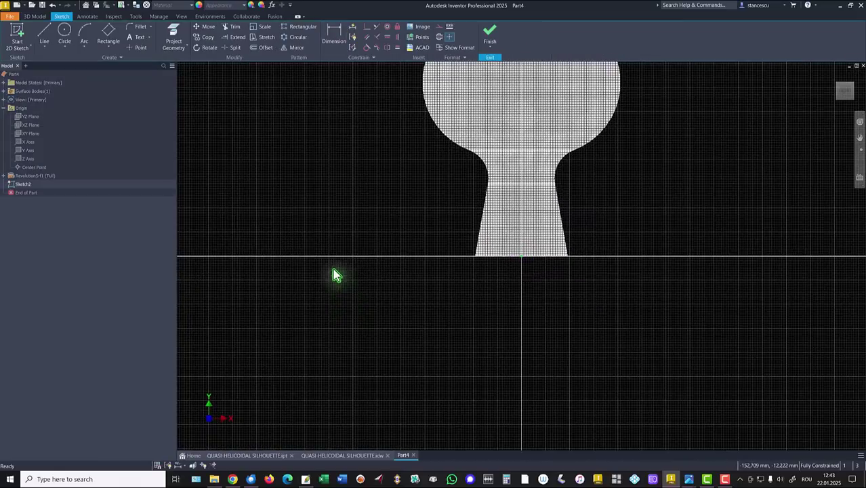
{"action": "left_click", "coordinate": [49, 32]}
{"action": "left_click", "coordinate": [580, 224]}
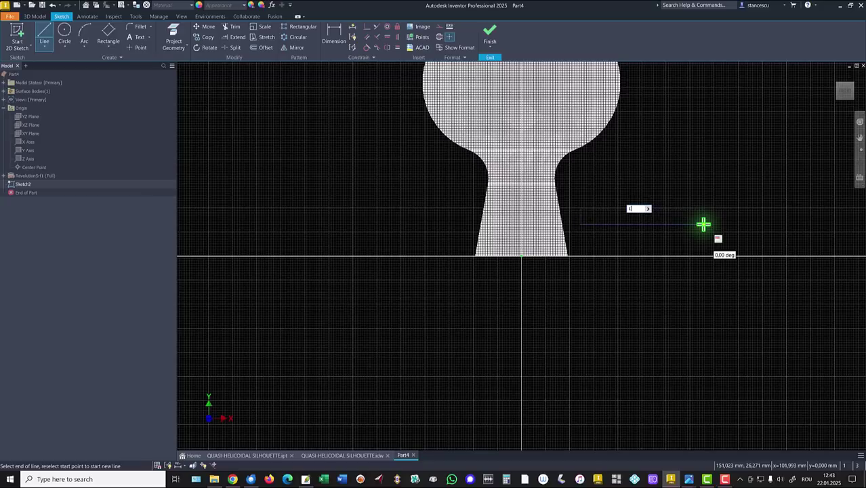
{"action": "type", "text": "100"}
{"action": "key", "text": "Return"}
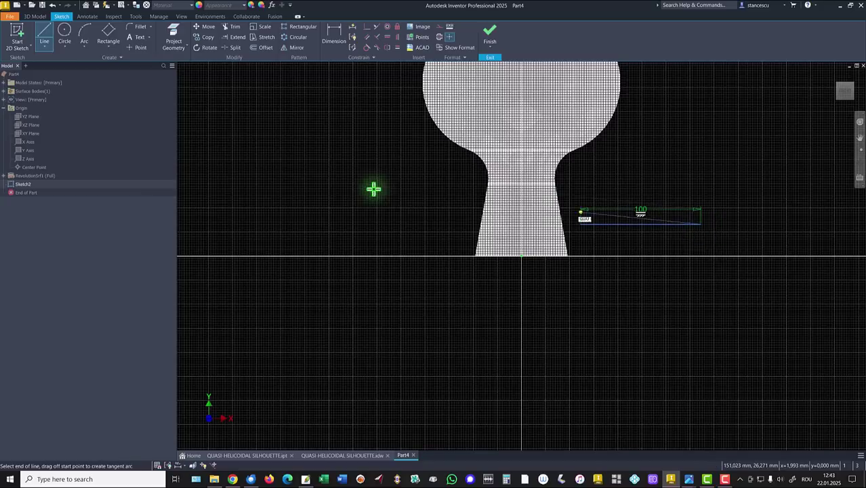
{"action": "key", "text": "Escape"}
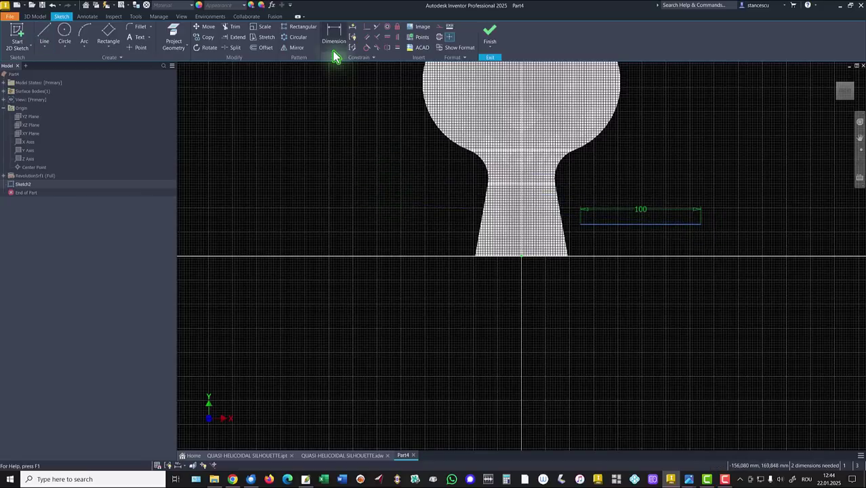
Offset the line 12 mm vertically and 12 mm horizontally from the origin, then finish Sketch2.
{"action": "left_click", "coordinate": [331, 42]}
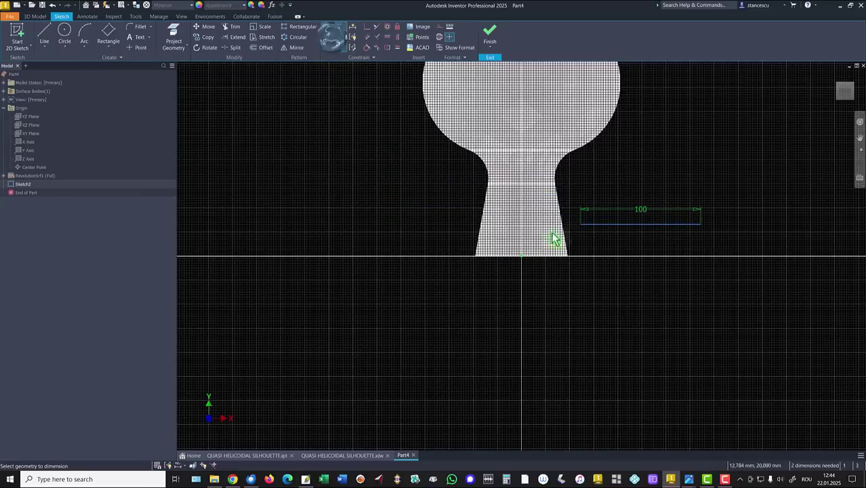
{"action": "left_click", "coordinate": [595, 225]}
{"action": "left_click", "coordinate": [521, 255]}
{"action": "left_click", "coordinate": [646, 256]}
{"action": "type", "text": "12"}
{"action": "key", "text": "Return"}
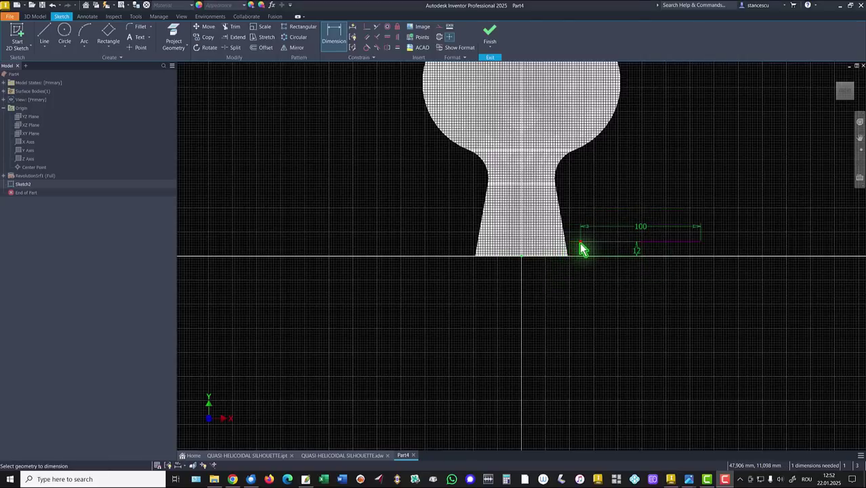
{"action": "left_click", "coordinate": [579, 242]}
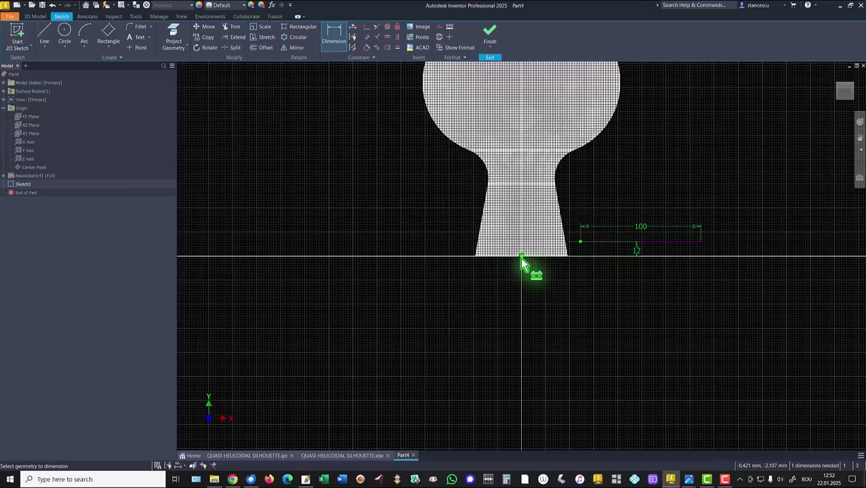
{"action": "left_click", "coordinate": [520, 257]}
{"action": "left_click", "coordinate": [553, 292]}
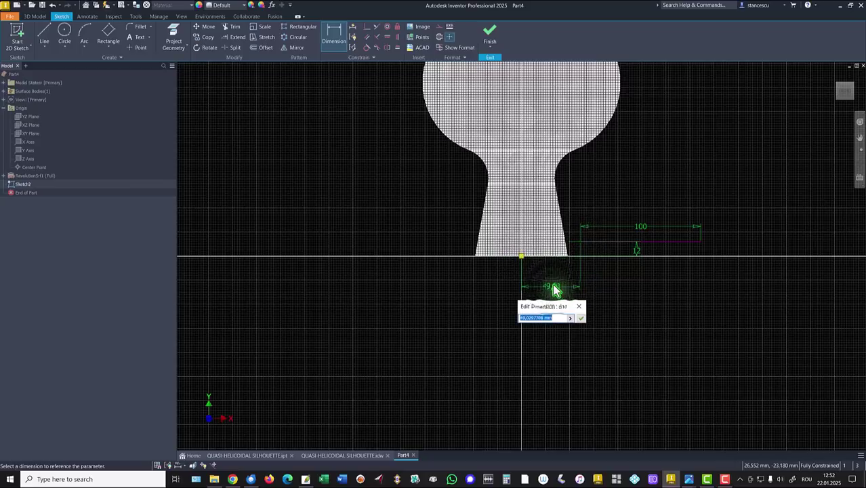
{"action": "key", "text": "Return"}
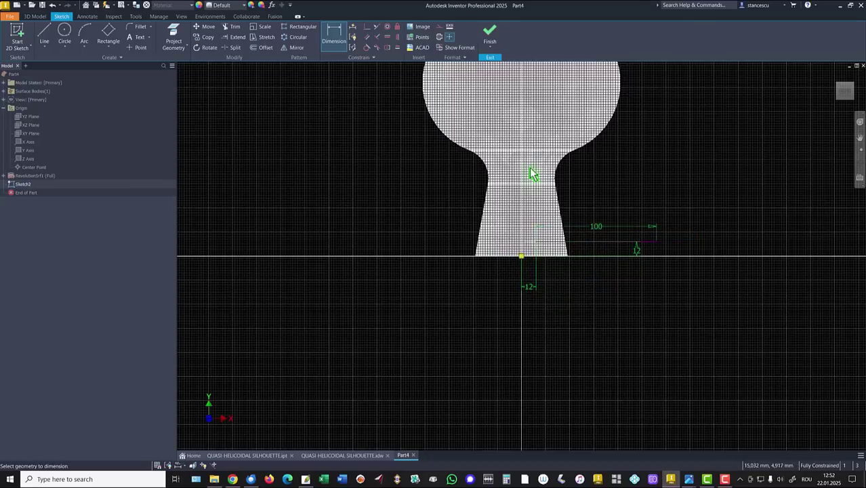
{"action": "left_click", "coordinate": [490, 37]}
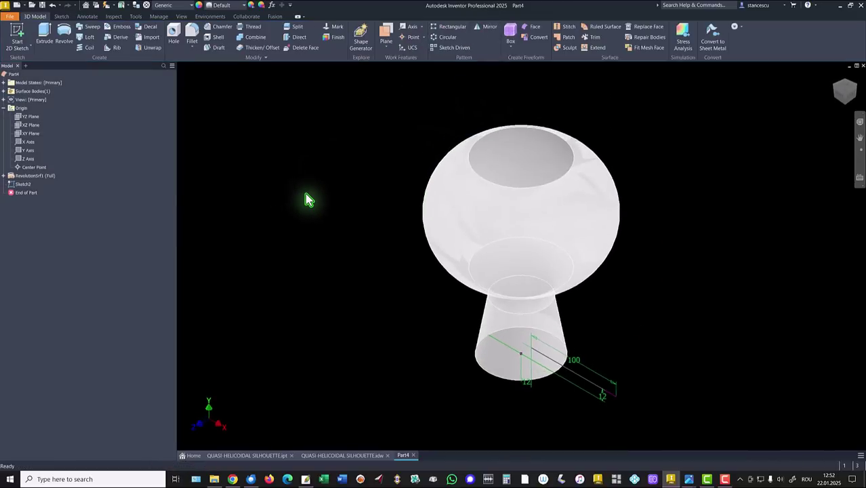
{"action": "left_click", "coordinate": [324, 456]}
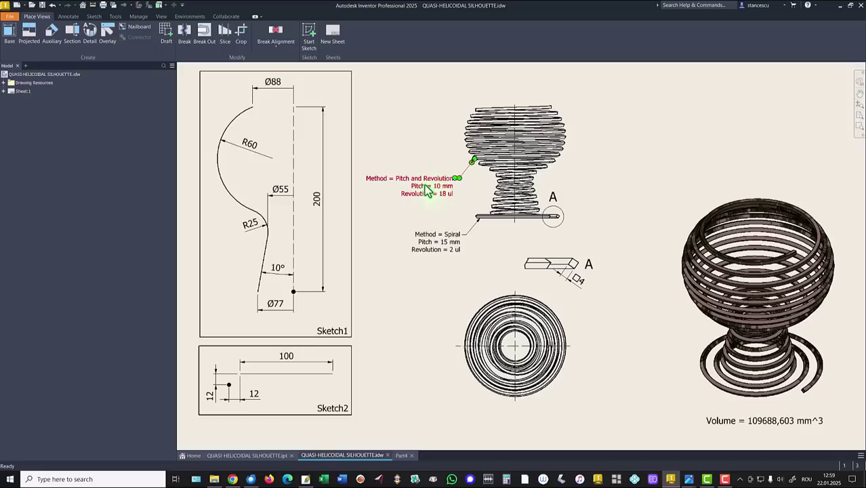
{"action": "left_click", "coordinate": [401, 456]}
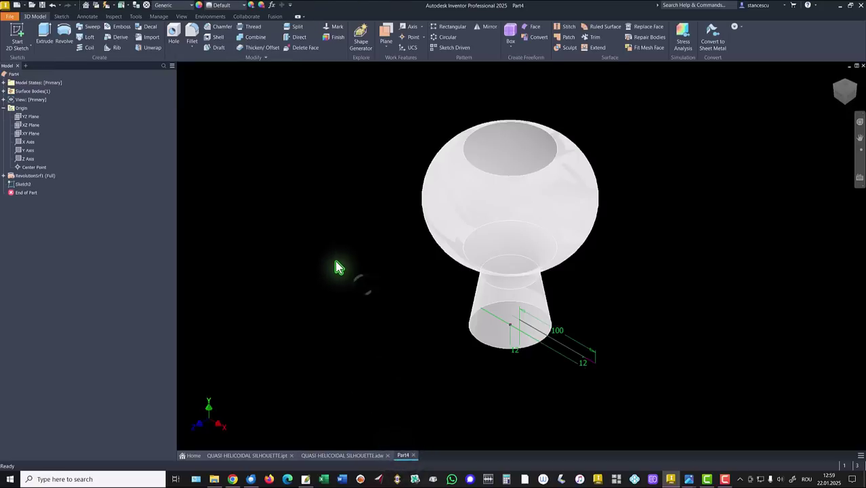
Start a coil with the Sketch2 line as profile and the Y Axis as axis.
{"action": "left_click", "coordinate": [85, 48]}
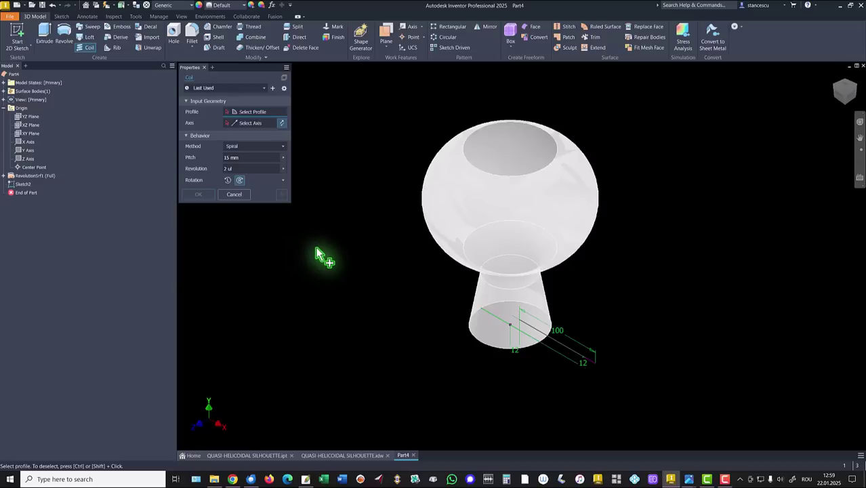
{"action": "left_click", "coordinate": [595, 368]}
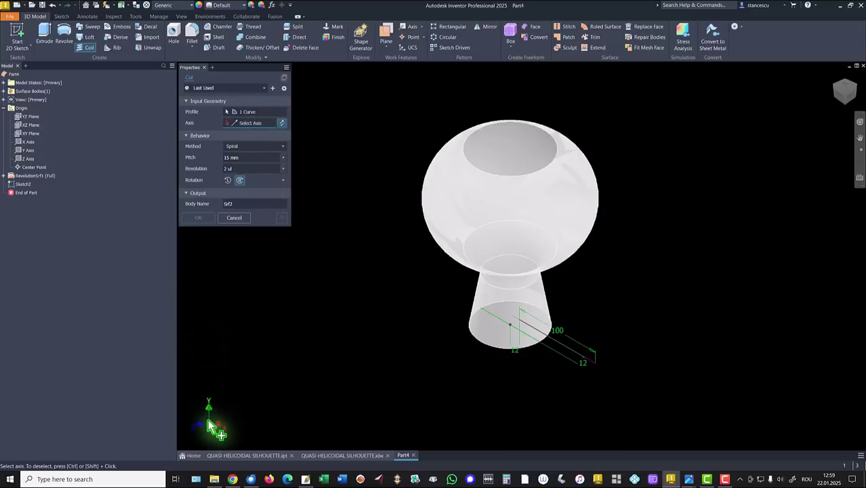
{"action": "left_click", "coordinate": [24, 150]}
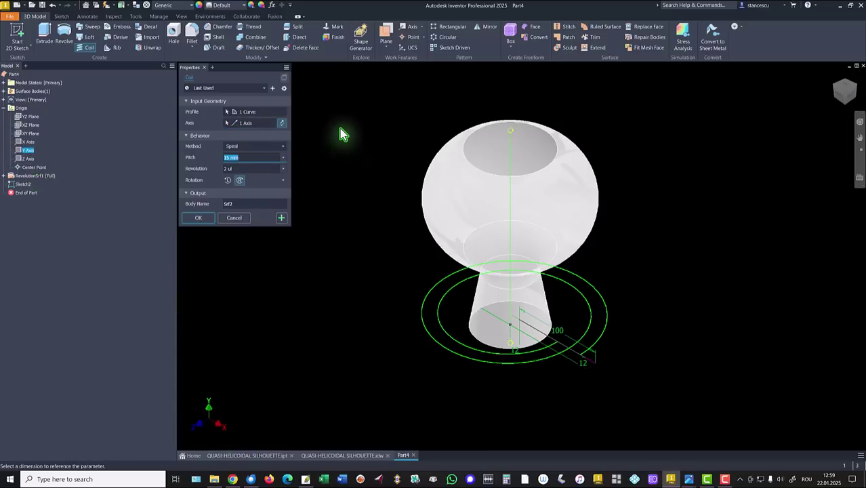
Use Pitch and Revolution with 10 mm pitch, 18 revolutions, flipped upward, creating Coil1.
{"action": "left_click", "coordinate": [282, 149]}
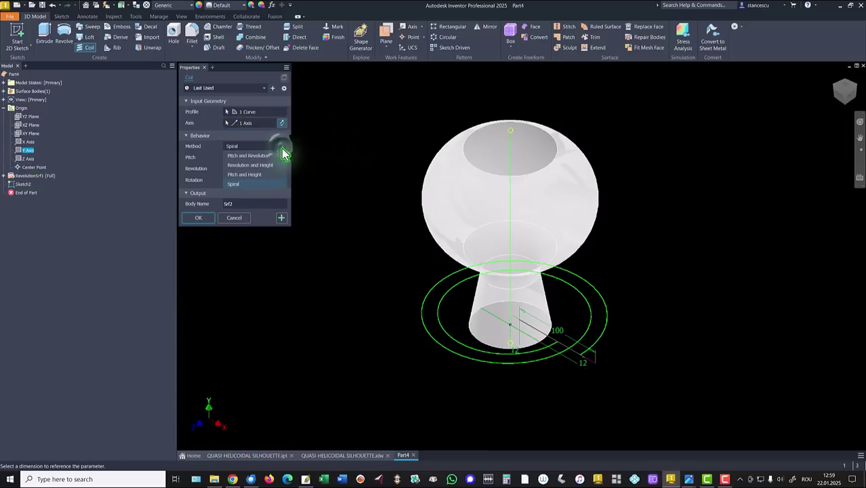
{"action": "left_click", "coordinate": [260, 160]}
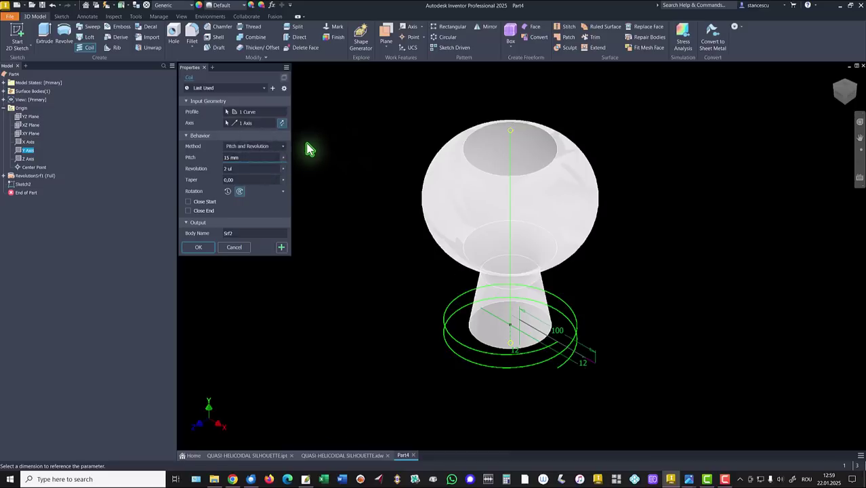
{"action": "left_click", "coordinate": [248, 157]}
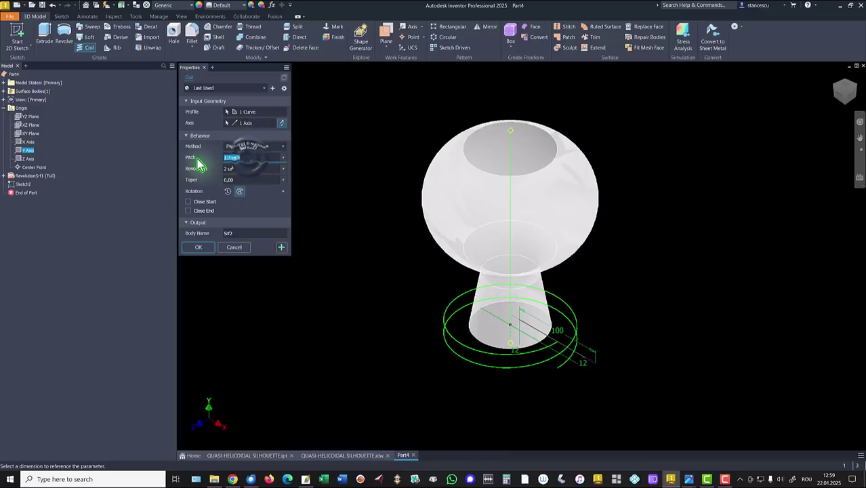
{"action": "type", "text": "1"}
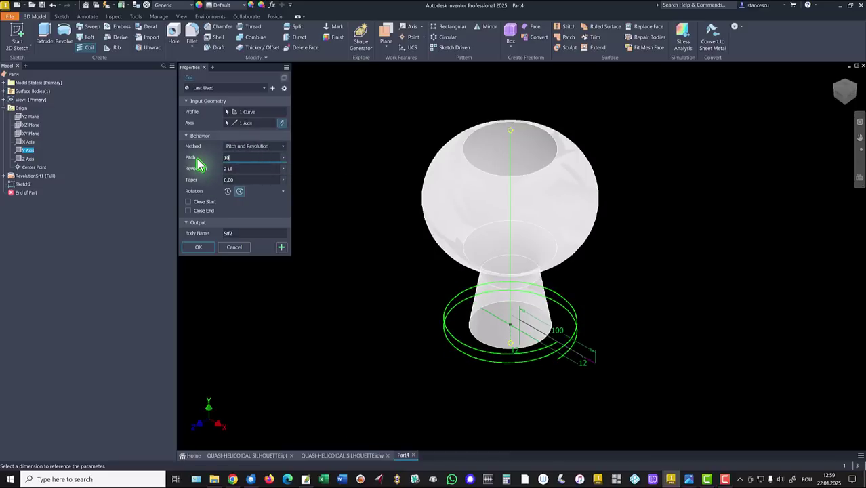
{"action": "type", "text": "0"}
{"action": "left_click", "coordinate": [237, 169]}
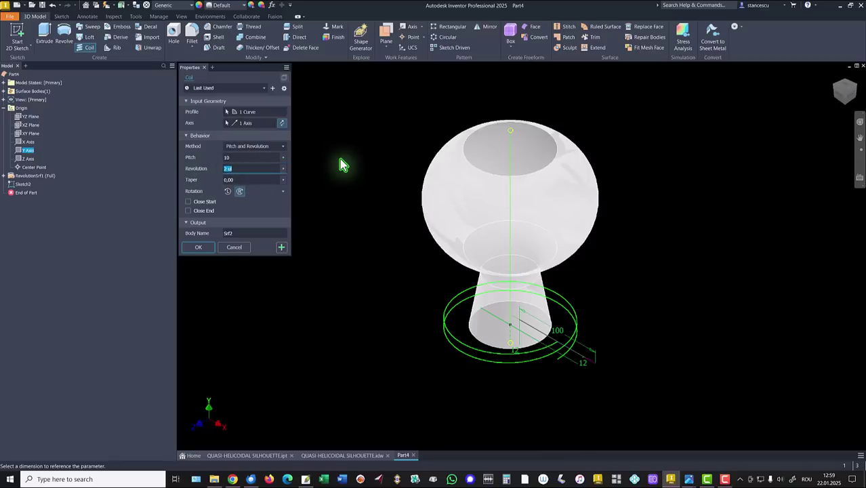
{"action": "type", "text": "1"}
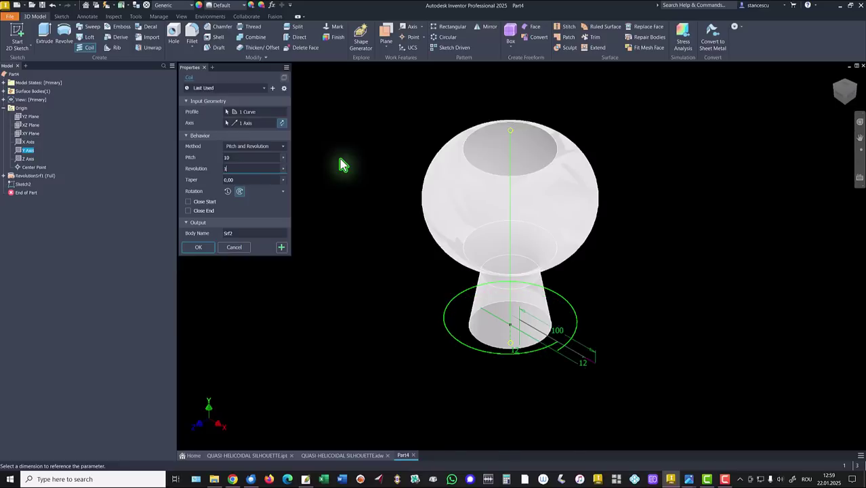
{"action": "type", "text": "0"}
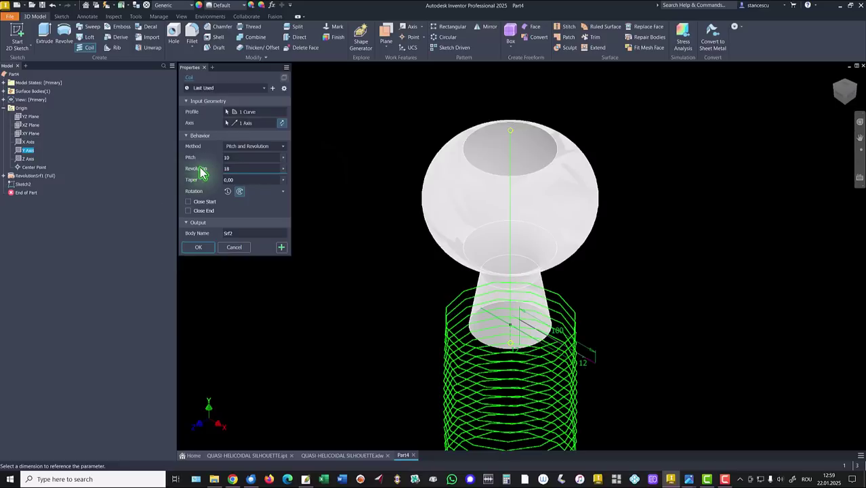
{"action": "left_click", "coordinate": [281, 127]}
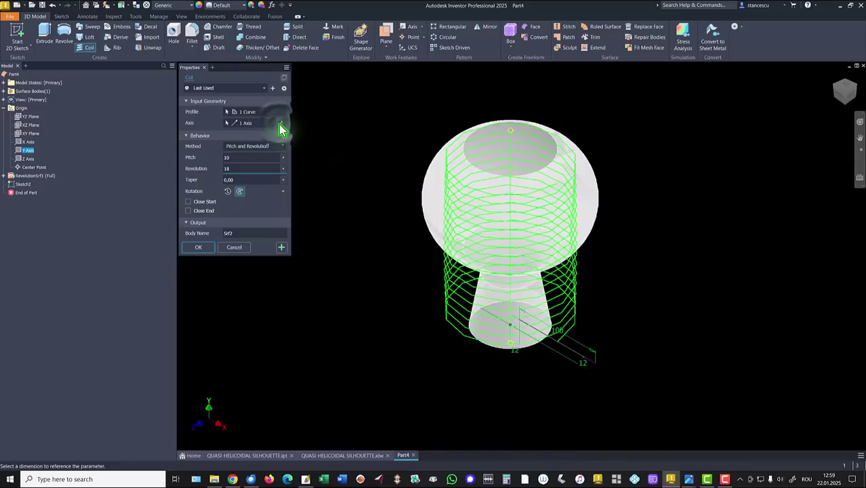
{"action": "left_click", "coordinate": [199, 250]}
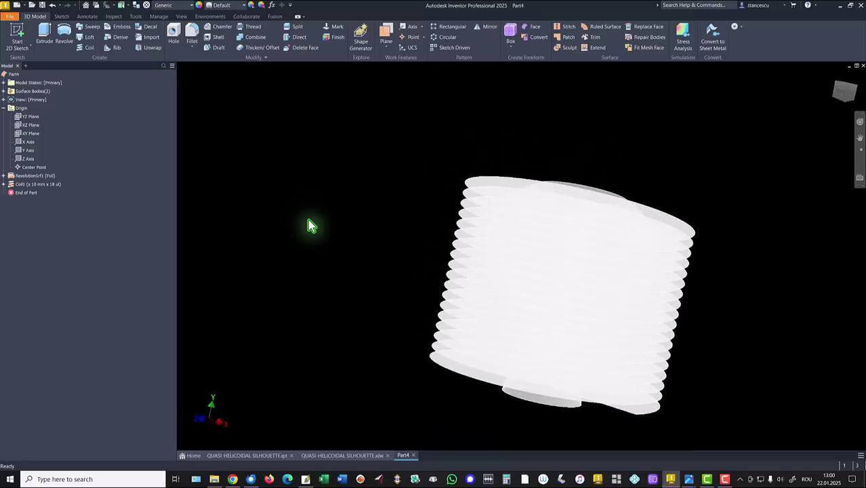
Return to the home view and start a new 3D sketch after Coil1.
{"action": "key", "text": "F6"}
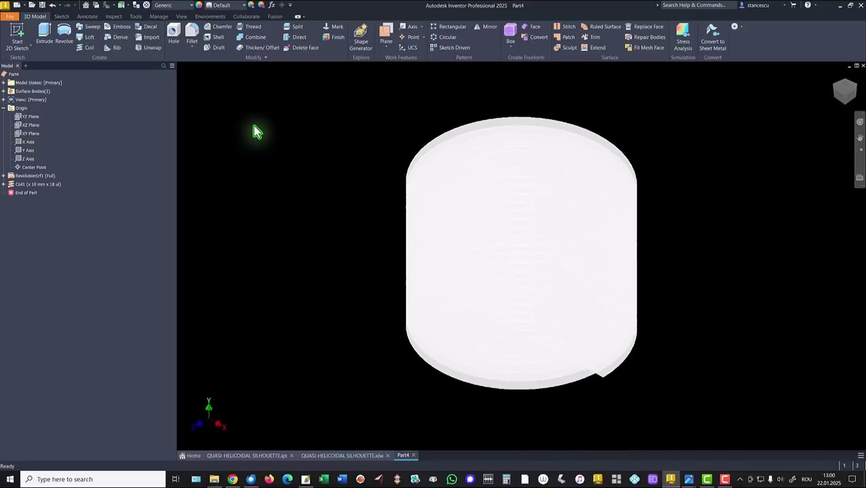
{"action": "left_click", "coordinate": [14, 54]}
{"action": "left_click", "coordinate": [48, 90]}
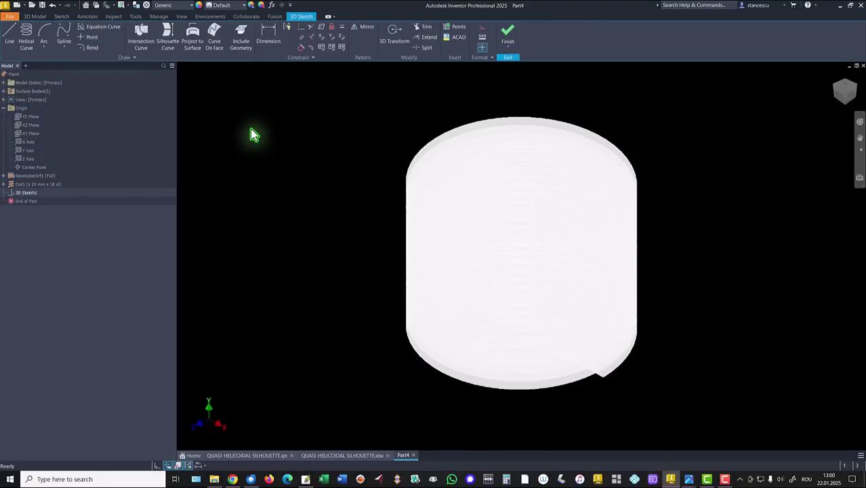
Create intersection curves between the coil and the sphere, cone and neck surfaces.
{"action": "left_click", "coordinate": [141, 38]}
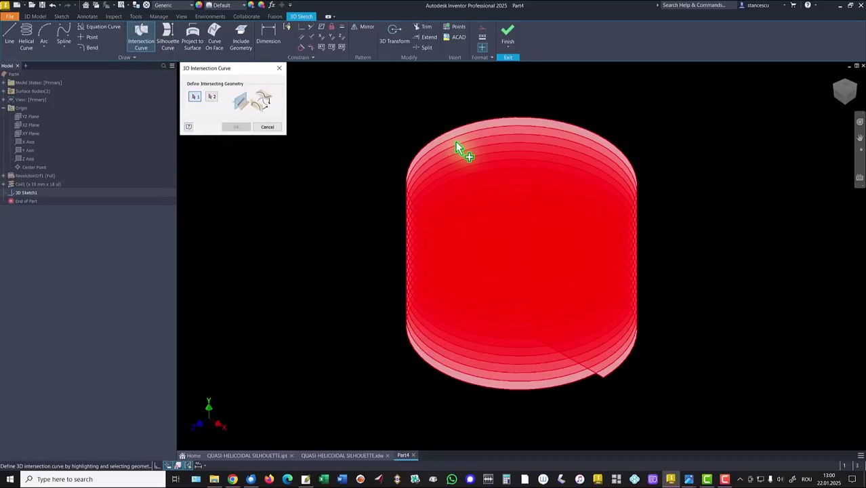
{"action": "left_click", "coordinate": [456, 144]}
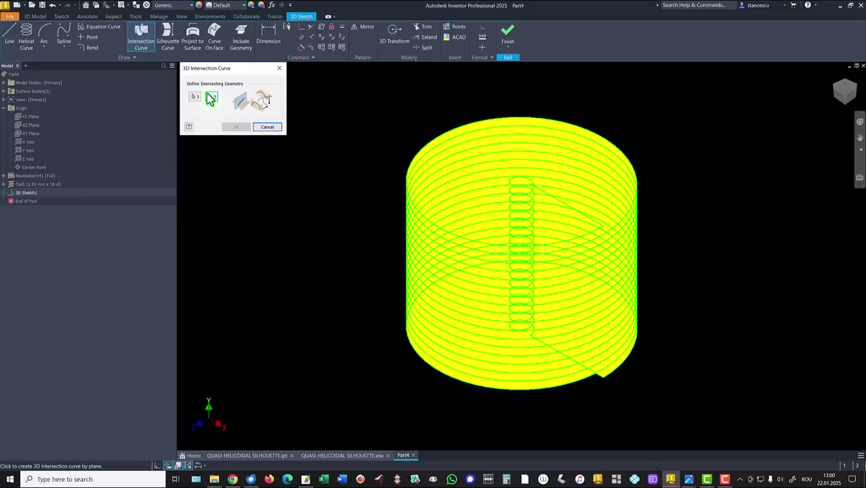
{"action": "left_click", "coordinate": [486, 205]}
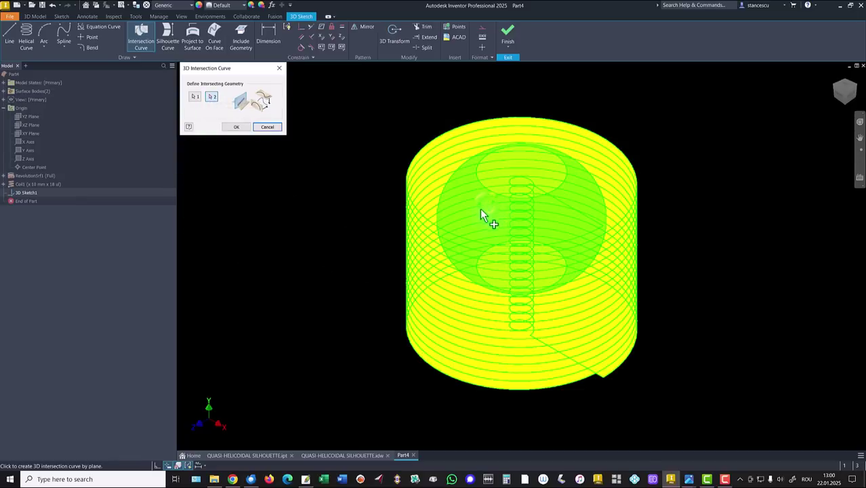
{"action": "left_click", "coordinate": [495, 305]}
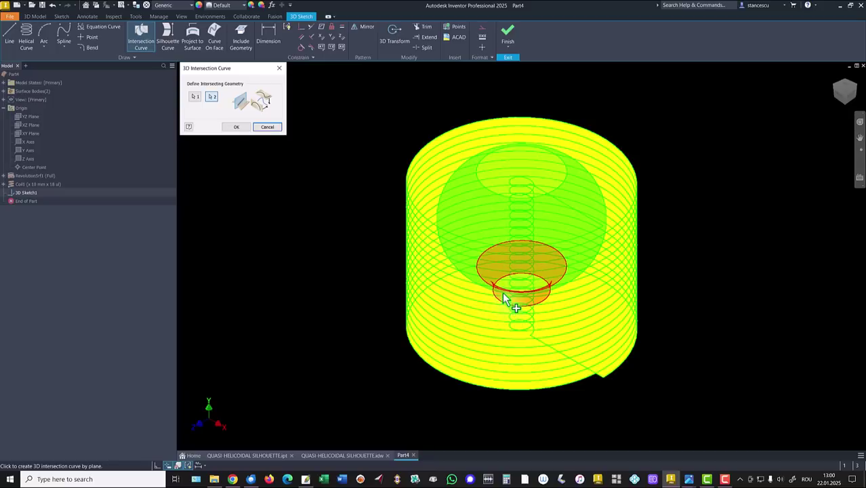
{"action": "left_click", "coordinate": [491, 315]}
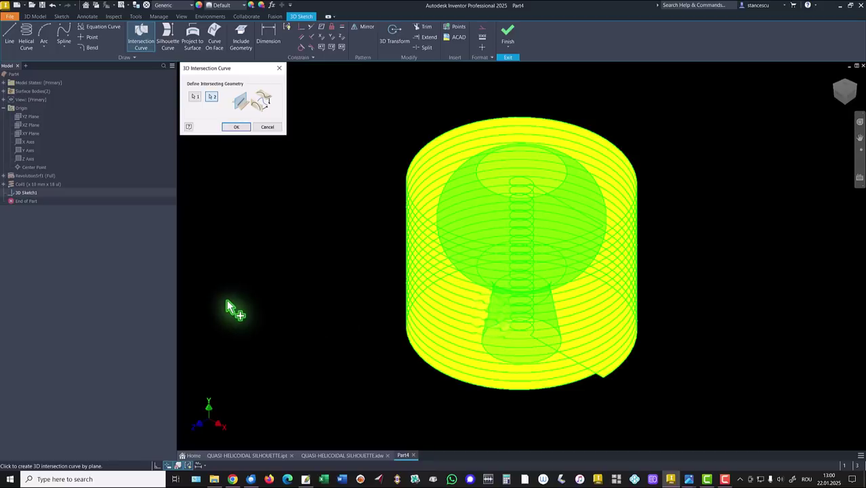
{"action": "left_click", "coordinate": [237, 127]}
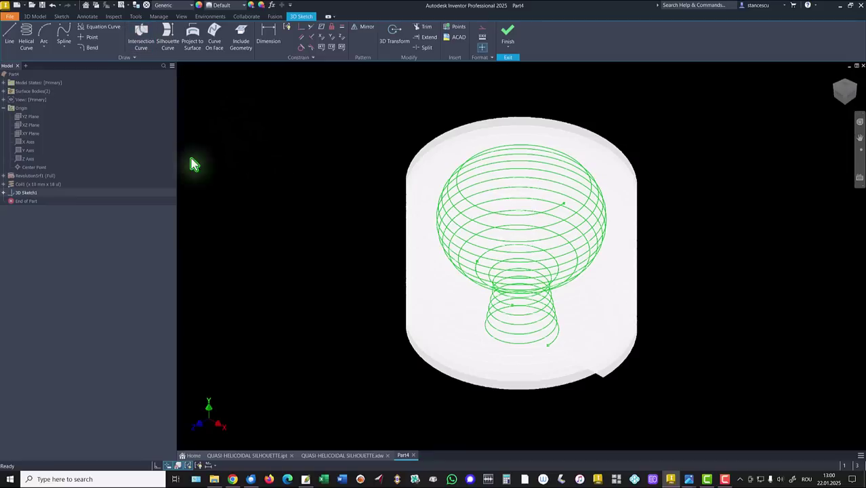
Hide the revolved and coil surfaces so only the helical curves remain visible.
{"action": "left_click", "coordinate": [31, 176]}
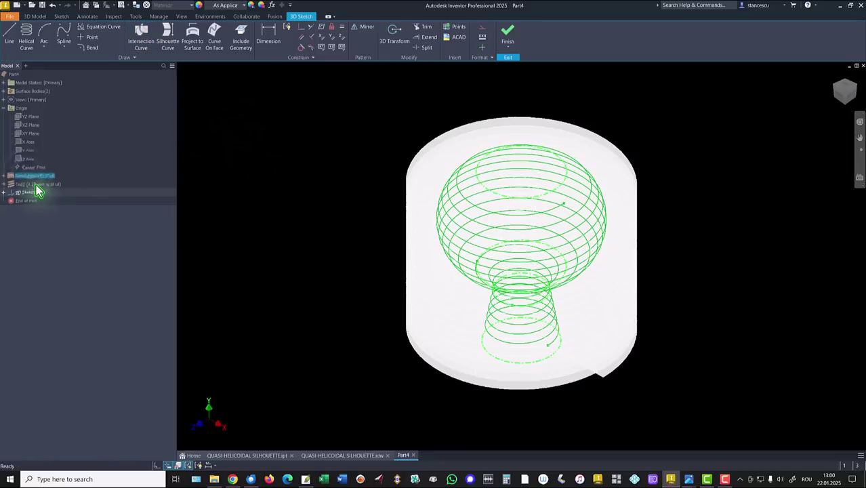
{"action": "right_click", "coordinate": [36, 185]}
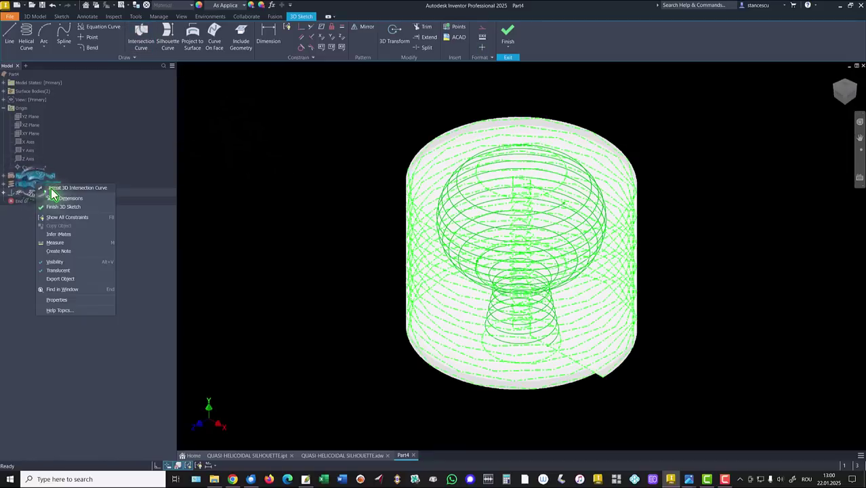
{"action": "left_click", "coordinate": [57, 262]}
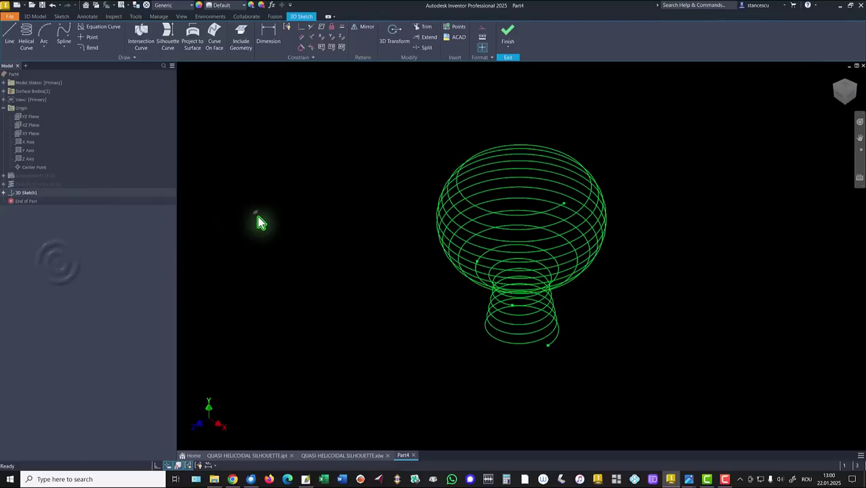
{"action": "key", "text": "F6"}
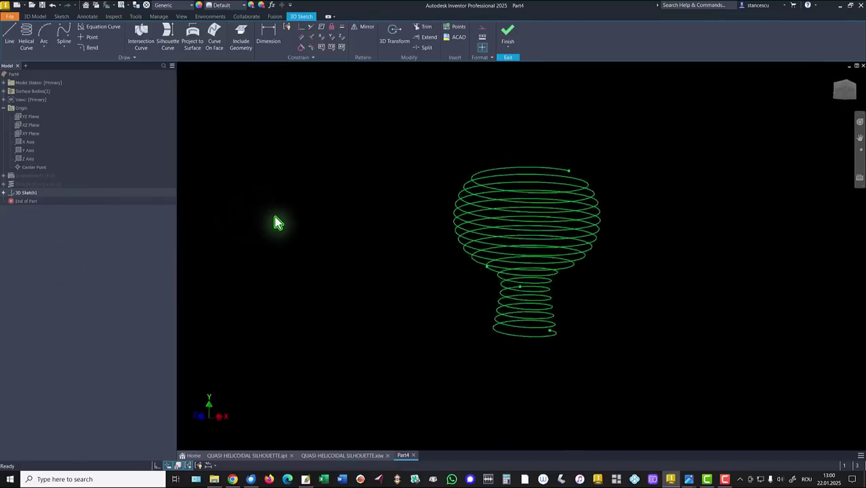
{"action": "key", "text": "F6"}
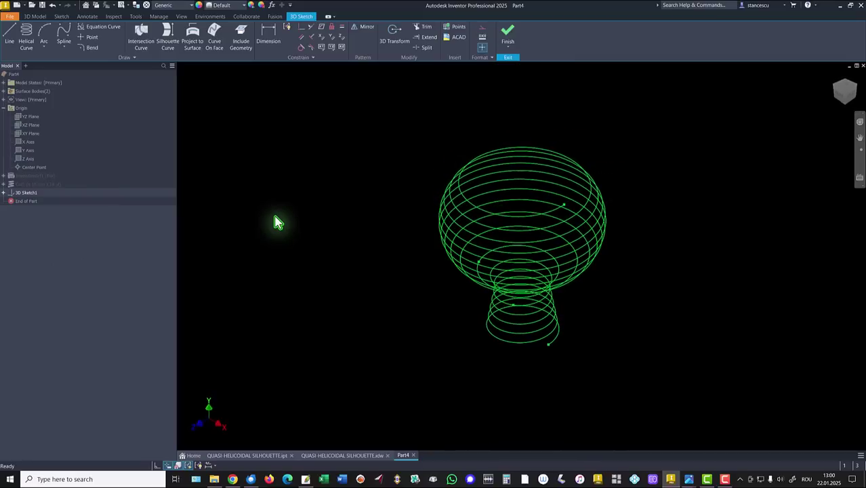
Shorten section line A on the vase drawing, then return to the Part4 model.
{"action": "left_click", "coordinate": [338, 459]}
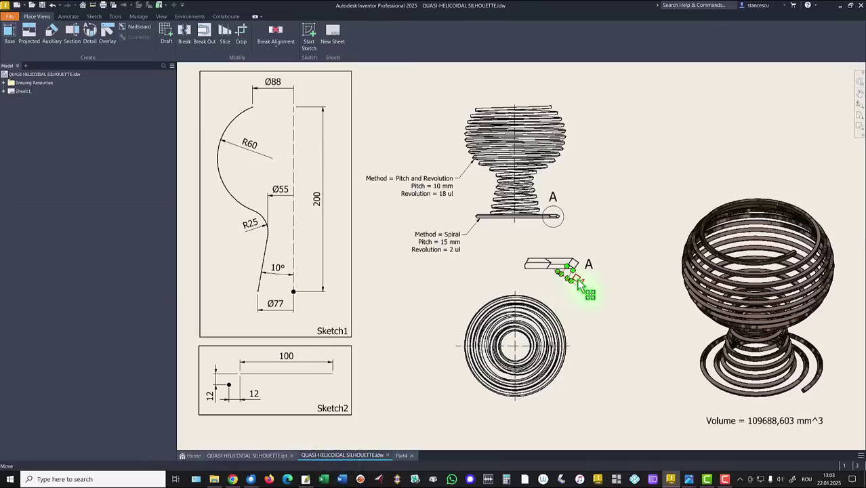
{"action": "left_click_drag", "start_coordinate": [579, 283], "coordinate": [576, 261]}
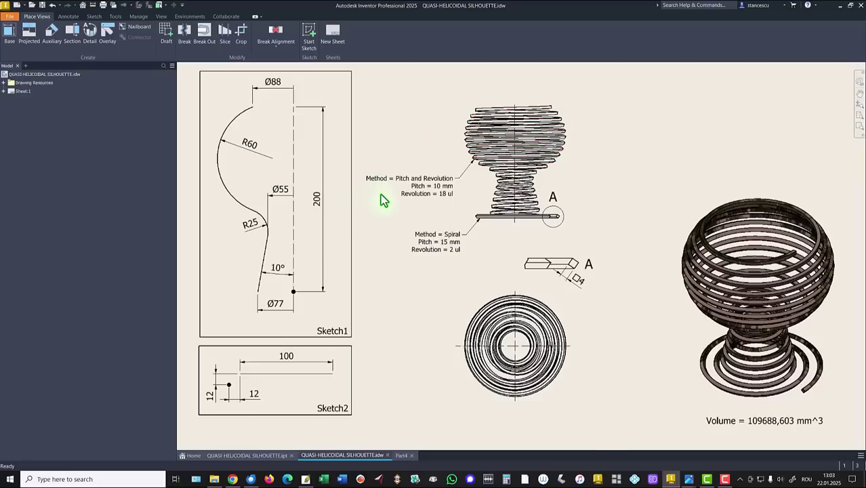
{"action": "left_click", "coordinate": [398, 456]}
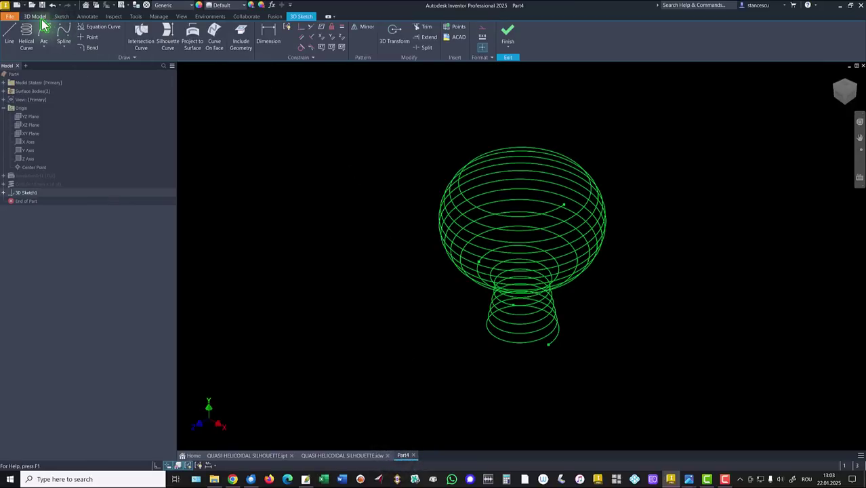
Exit 3D Sketch1, place Work Plane1 normal to the helix at its lower end, and sketch on it.
{"action": "left_click", "coordinate": [509, 37]}
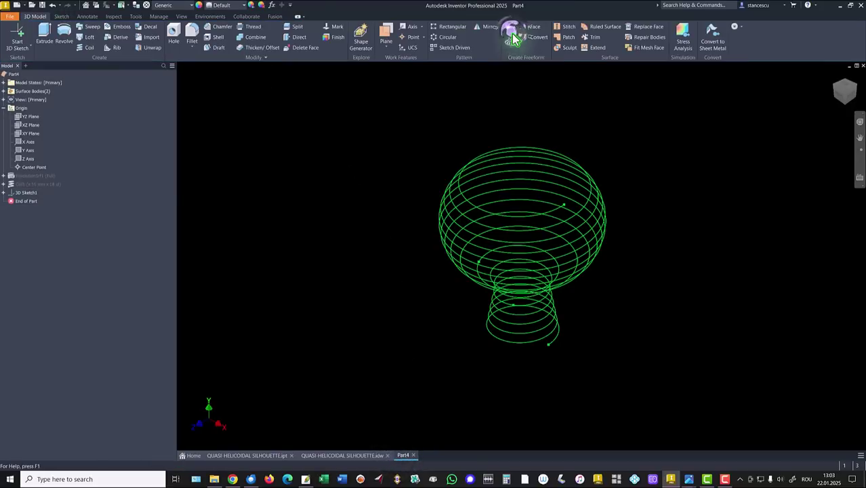
{"action": "left_click", "coordinate": [384, 34]}
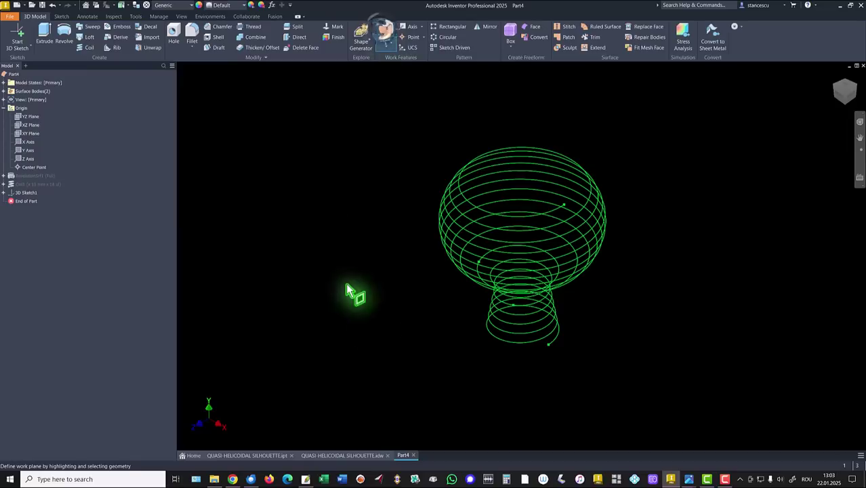
{"action": "left_click", "coordinate": [558, 336]}
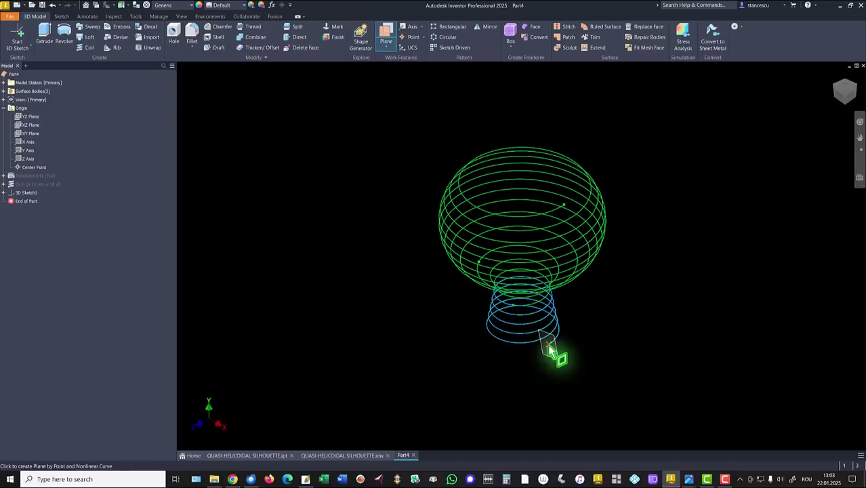
{"action": "left_click", "coordinate": [548, 346]}
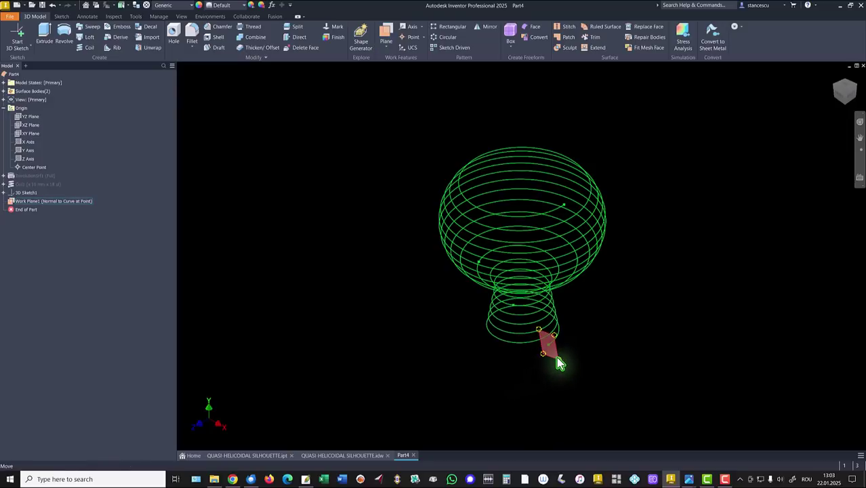
{"action": "left_click", "coordinate": [556, 356]}
{"action": "left_click", "coordinate": [568, 352]}
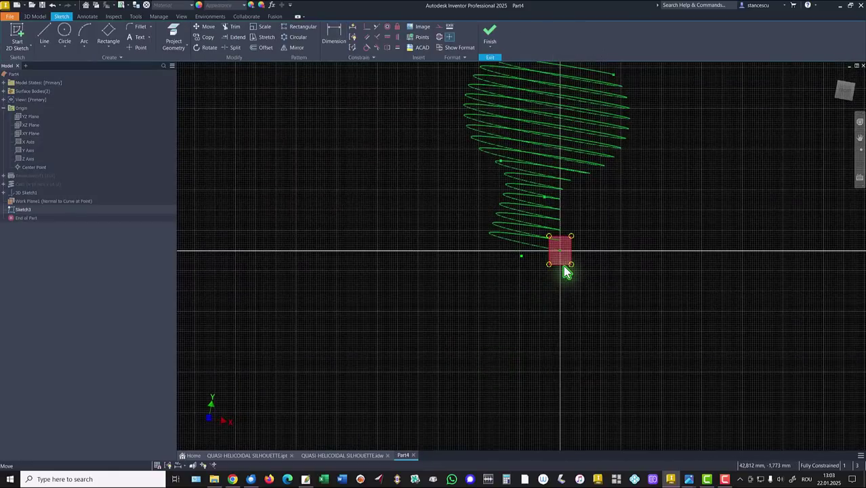
Project the coil's end point and draw a three-point rectangle starting from it.
{"action": "scroll", "coordinate": [566, 271], "scroll_direction": "up", "scroll_amount": 5}
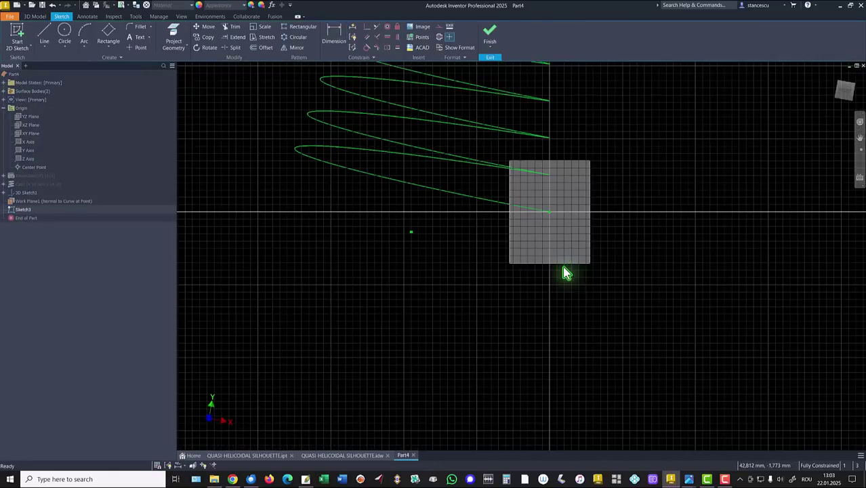
{"action": "left_click", "coordinate": [167, 41]}
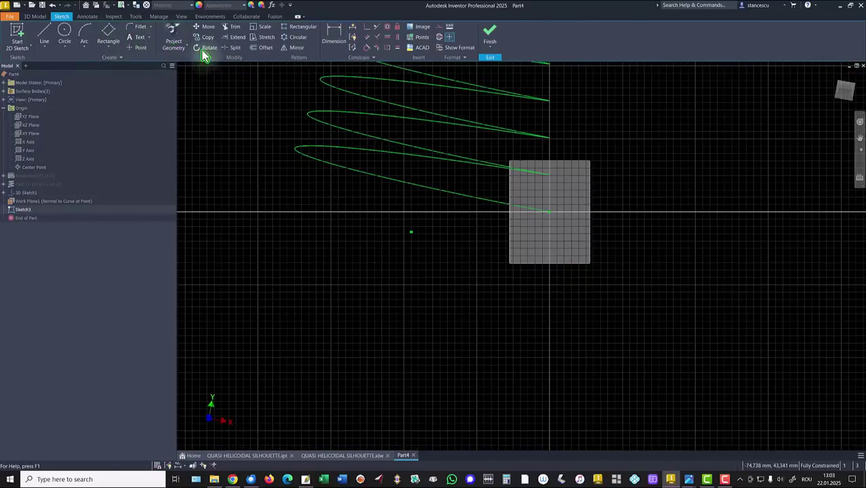
{"action": "left_click", "coordinate": [548, 211]}
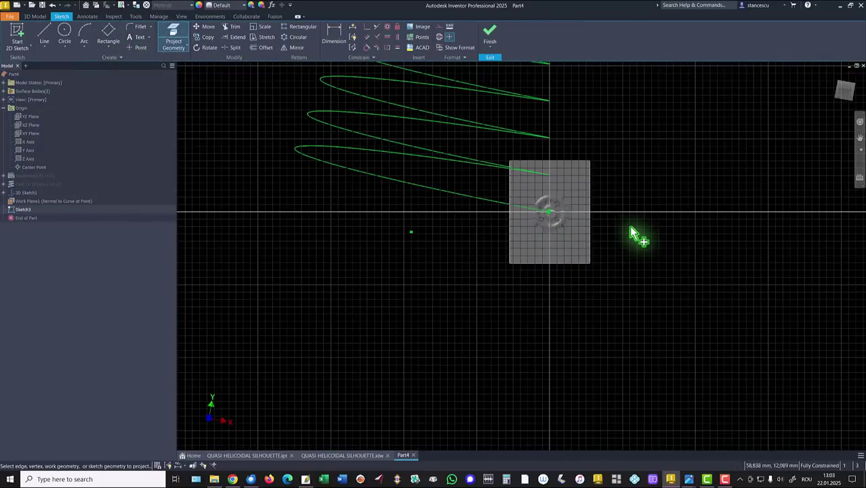
{"action": "left_click", "coordinate": [109, 31]}
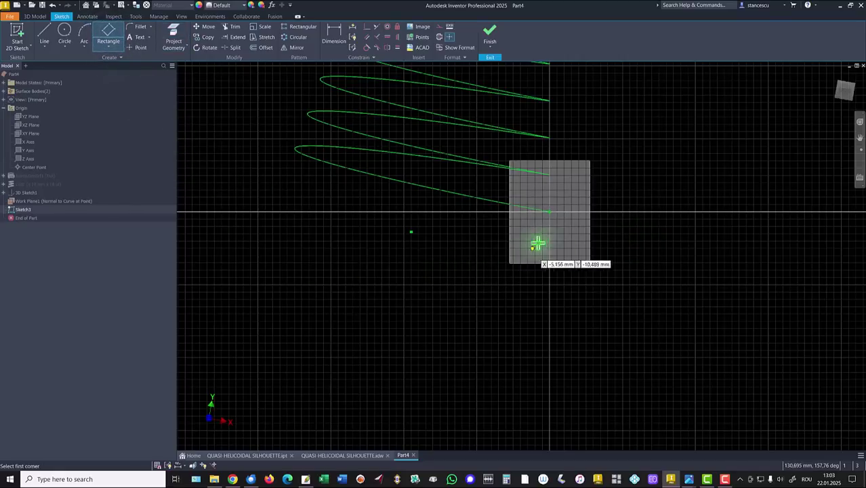
{"action": "left_click", "coordinate": [549, 212]}
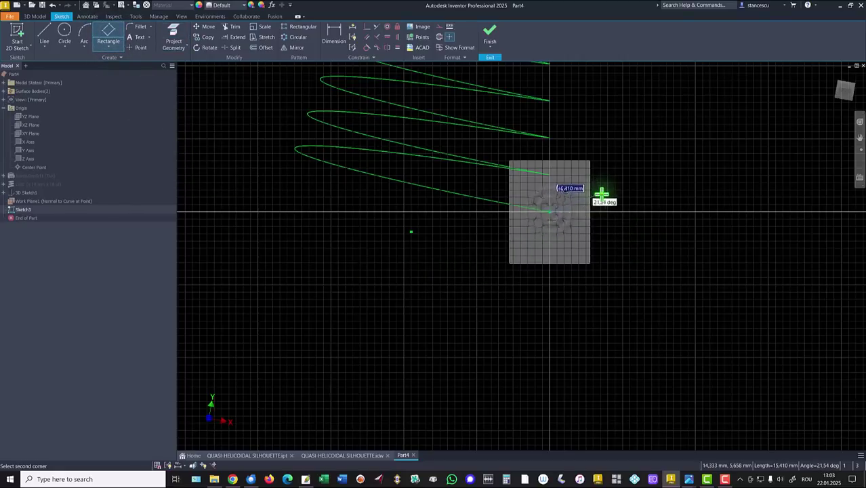
{"action": "left_click", "coordinate": [603, 193]}
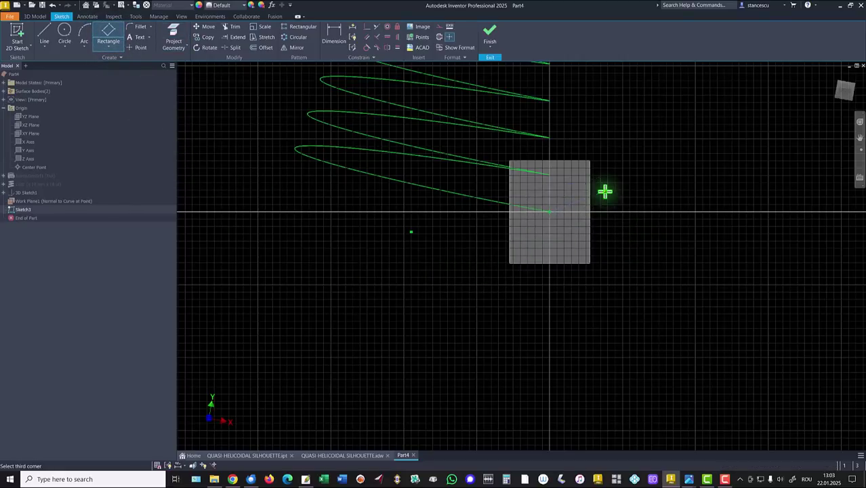
{"action": "left_click", "coordinate": [624, 246]}
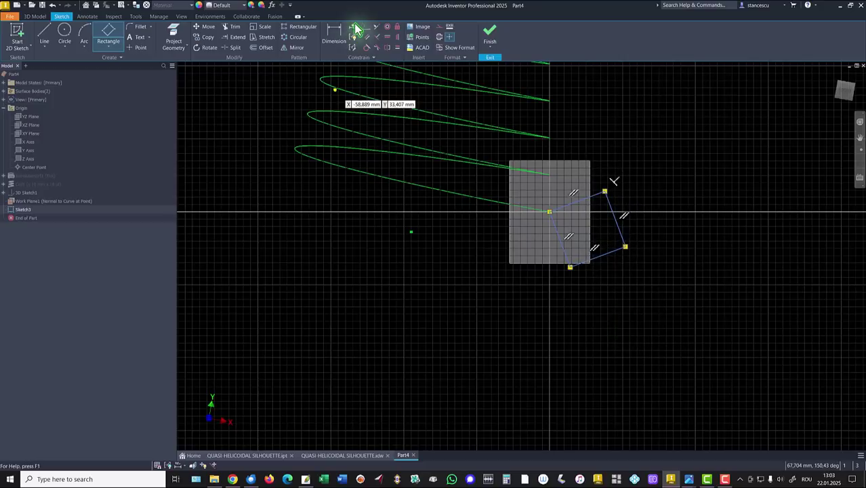
Make the rectangle's bottom and right edges equal in length.
{"action": "left_click", "coordinate": [397, 47]}
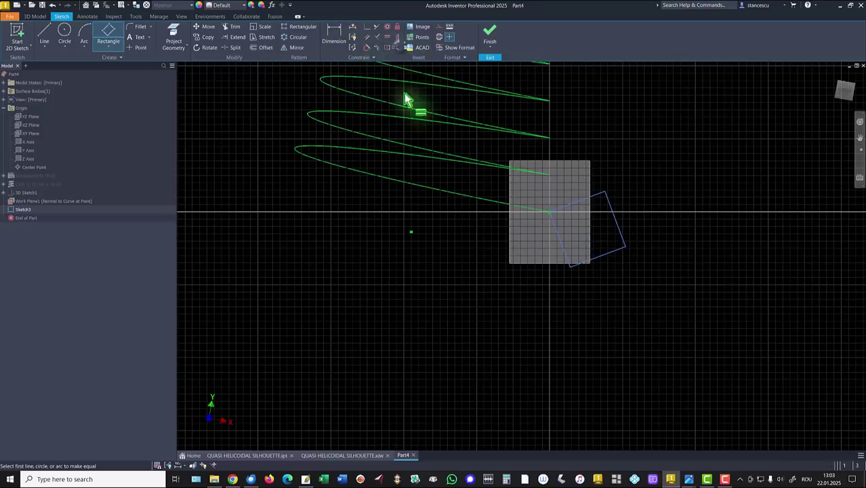
{"action": "left_click", "coordinate": [603, 261]}
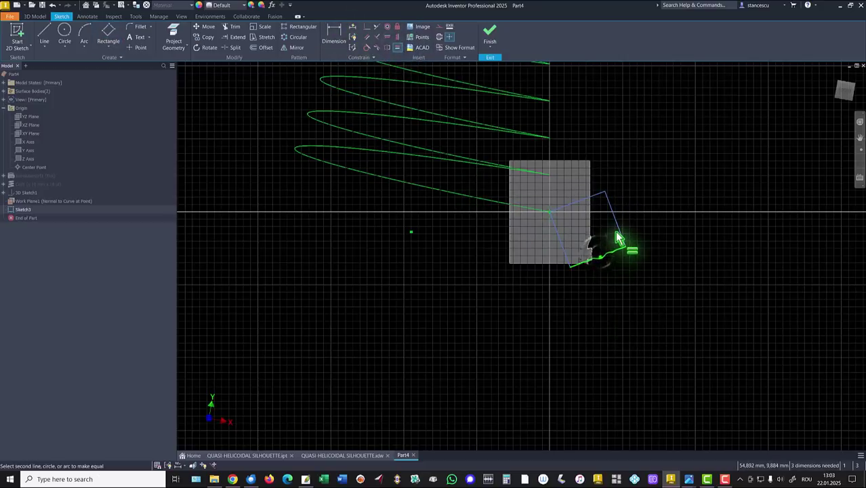
{"action": "left_click", "coordinate": [620, 235]}
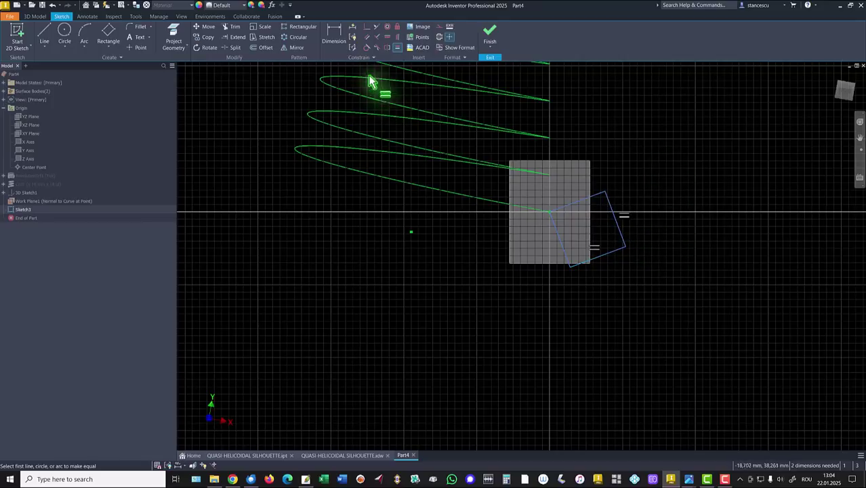
Dimension the square's bottom edge to 4 mm.
{"action": "left_click", "coordinate": [327, 39]}
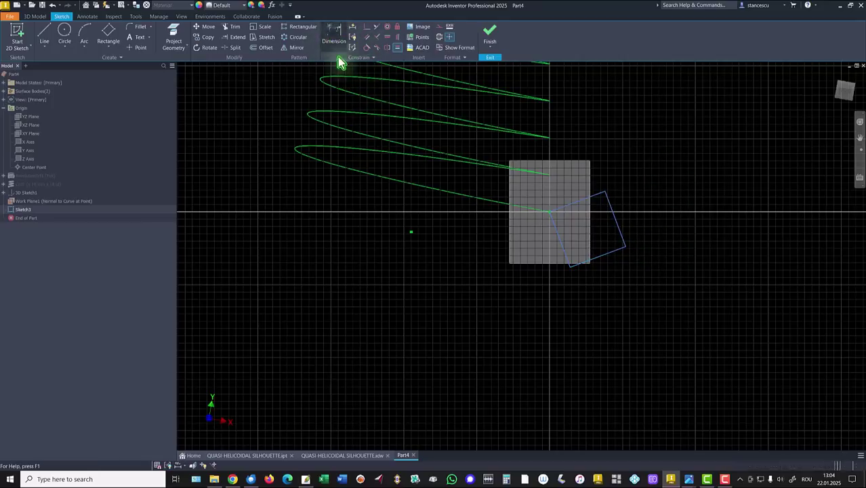
{"action": "left_click", "coordinate": [610, 264]}
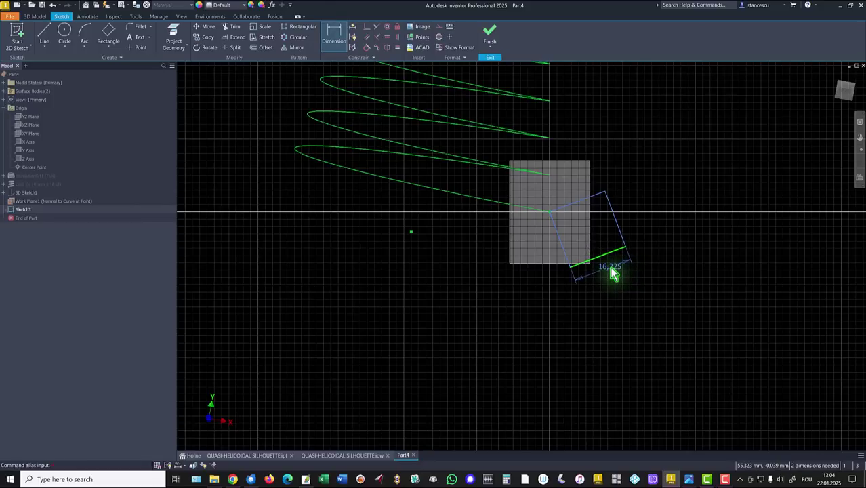
{"action": "left_click", "coordinate": [612, 273]}
{"action": "type", "text": "4"}
{"action": "key", "text": "Return"}
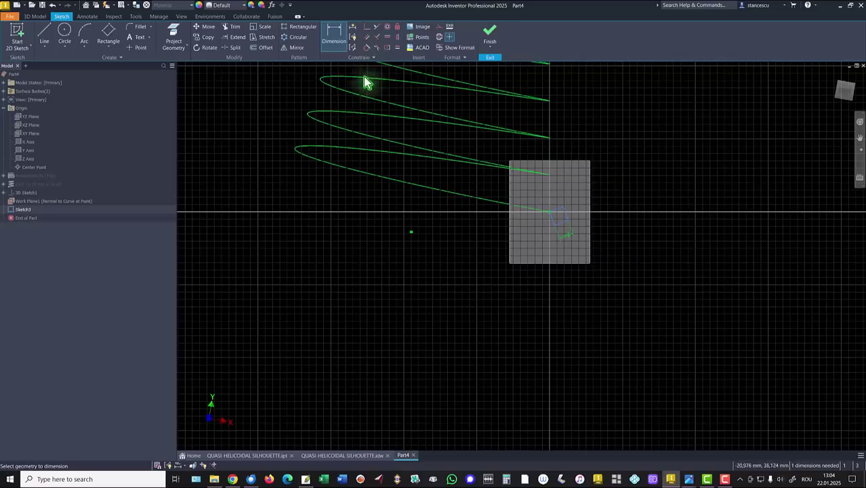
Constrain two corners of the square to be horizontally aligned.
{"action": "left_click", "coordinate": [386, 38]}
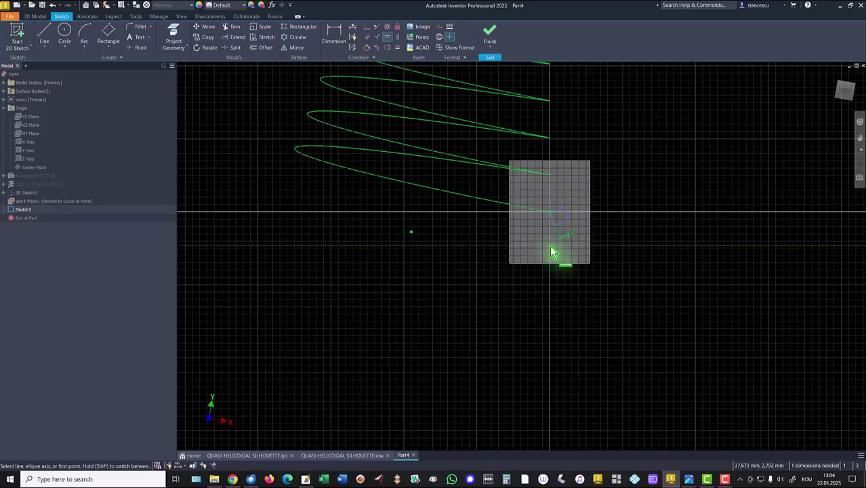
{"action": "left_click", "coordinate": [549, 215]}
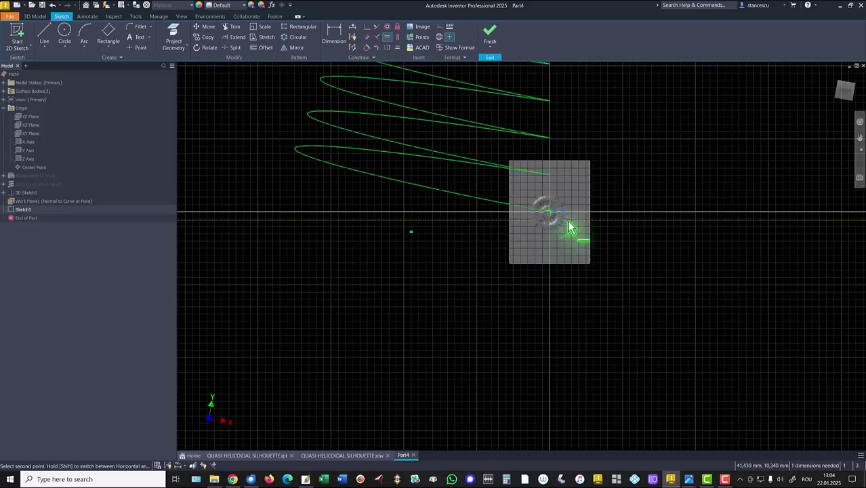
{"action": "left_click", "coordinate": [571, 228]}
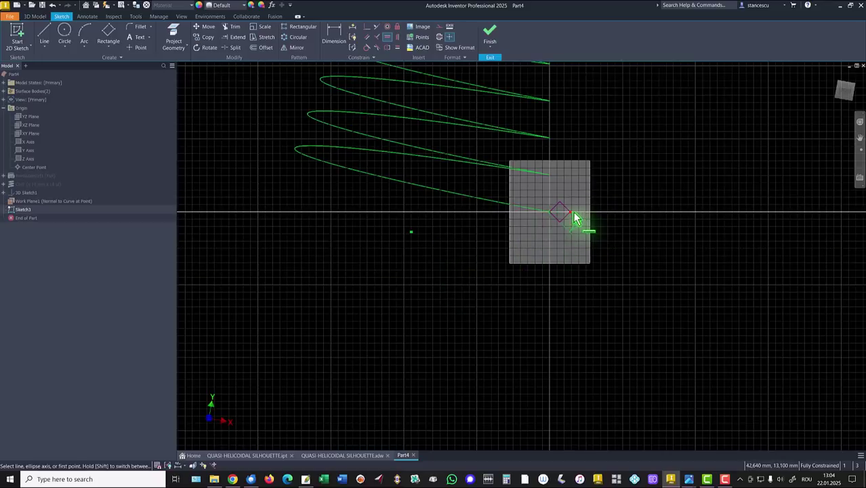
Finish the square profile sketch and hide the work plane.
{"action": "left_click", "coordinate": [487, 33]}
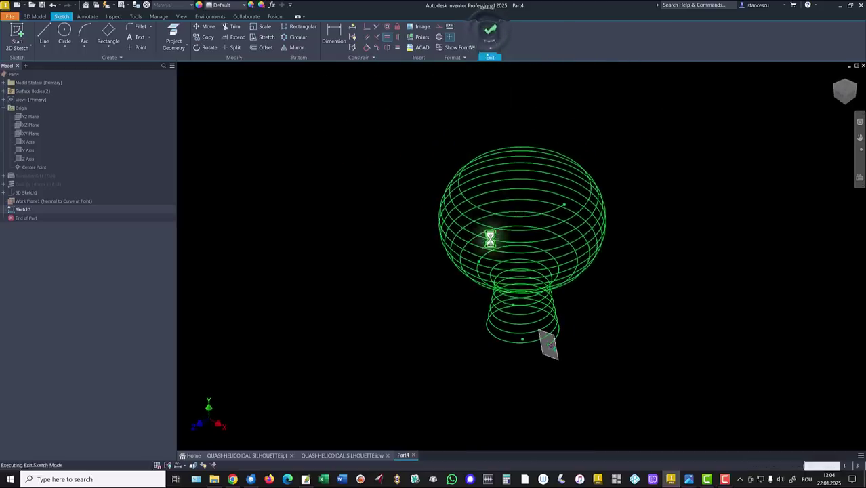
{"action": "right_click", "coordinate": [549, 358]}
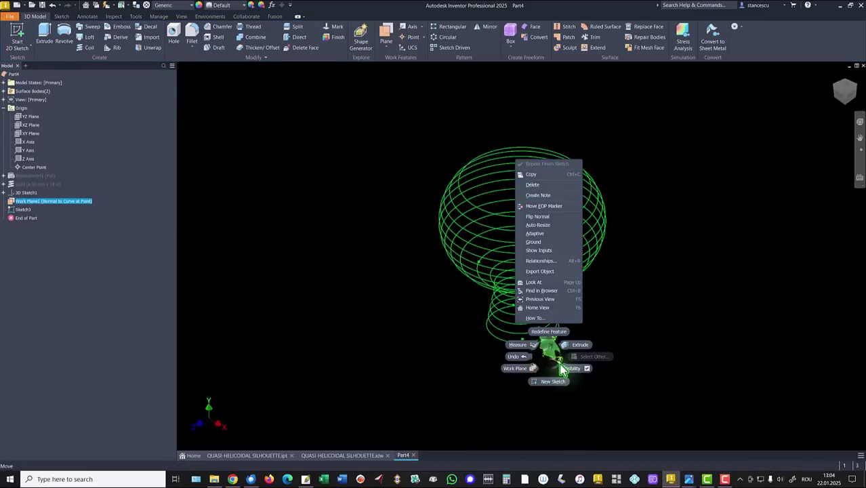
{"action": "left_click", "coordinate": [571, 369]}
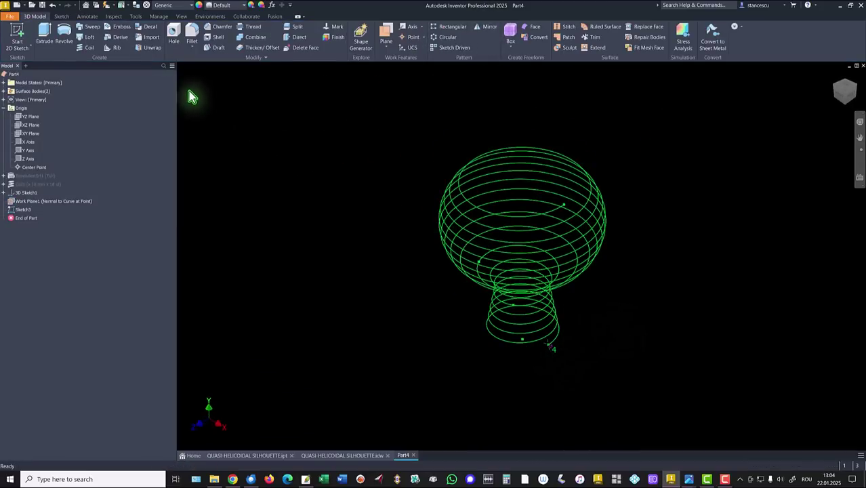
Sweep the 4 mm square along the helical coil path as new solid Sweep1.
{"action": "left_click", "coordinate": [89, 27]}
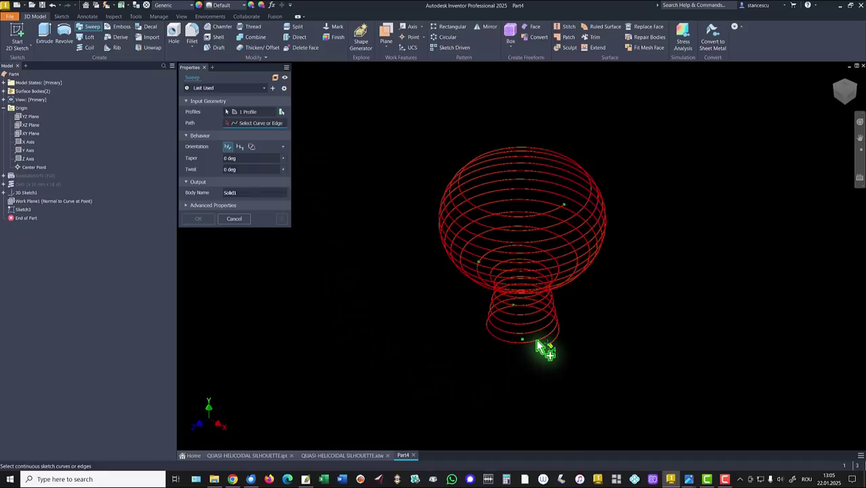
{"action": "left_click", "coordinate": [546, 350]}
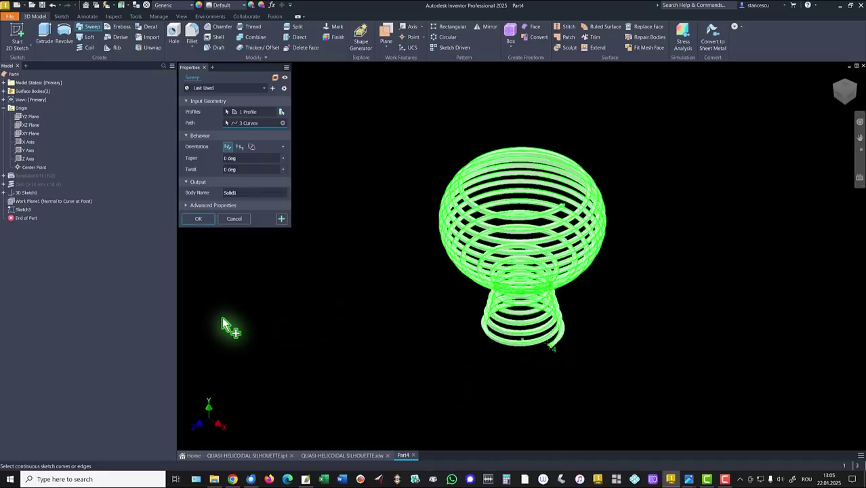
{"action": "left_click", "coordinate": [198, 219]}
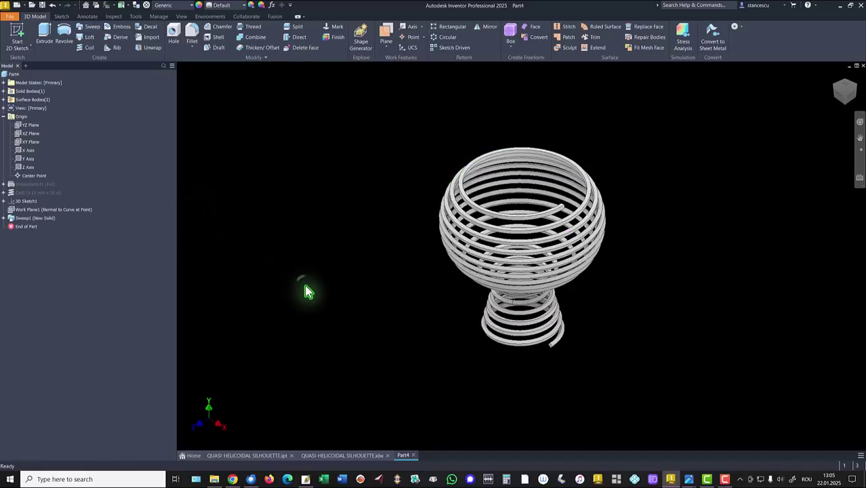
Return to Home view and apply the Presentation colour scheme in Application Options.
{"action": "key", "text": "F6"}
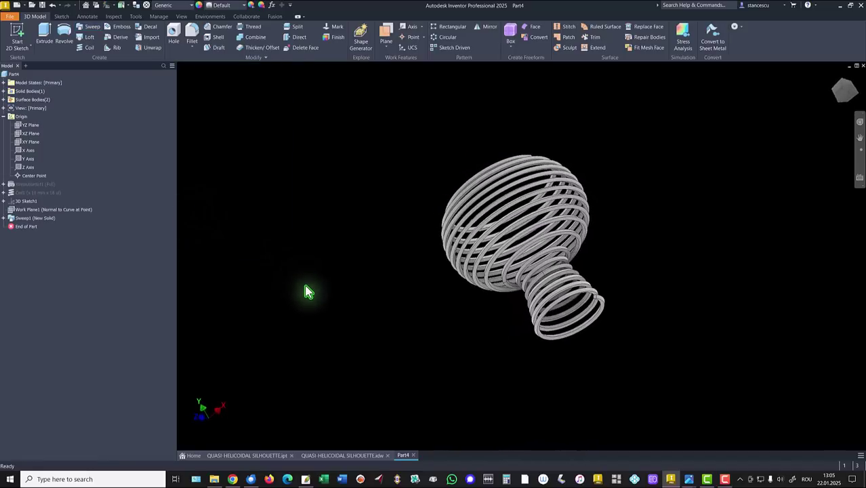
{"action": "key", "text": "F6"}
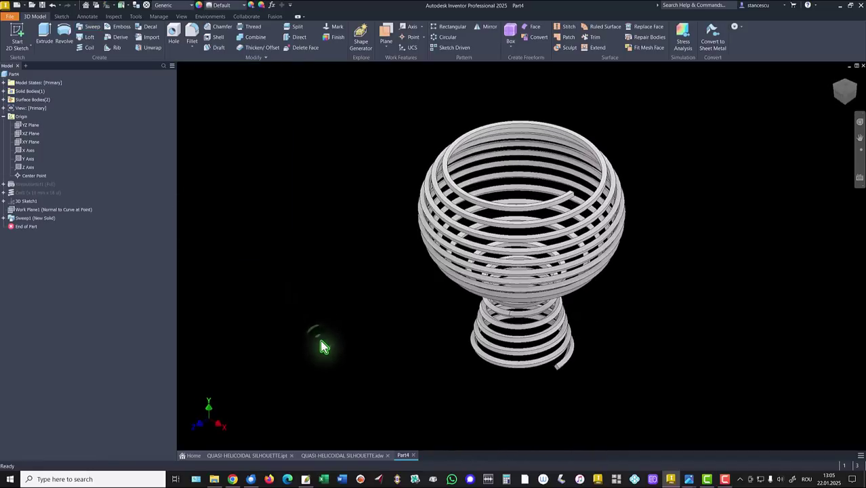
{"action": "key", "text": "alt"}
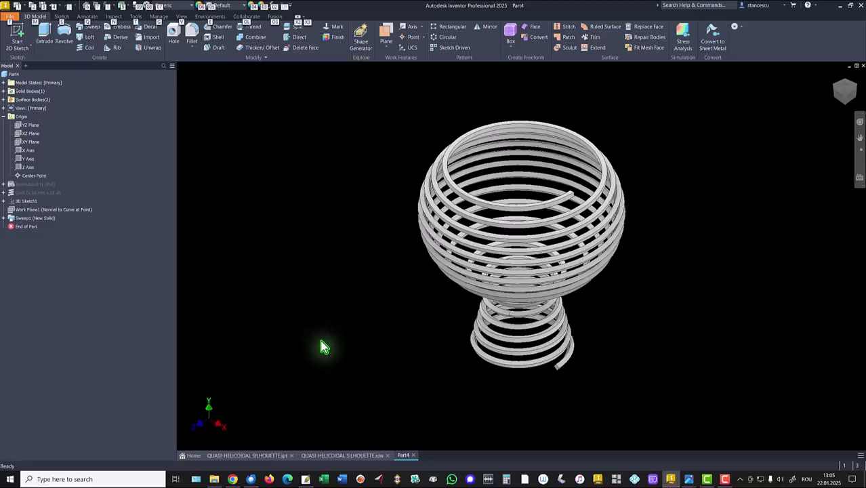
{"action": "key", "text": "f"}
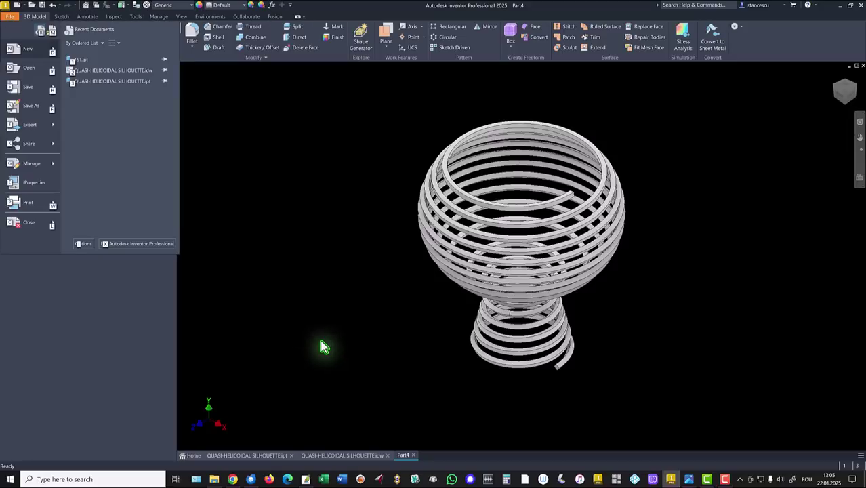
{"action": "key", "text": "t"}
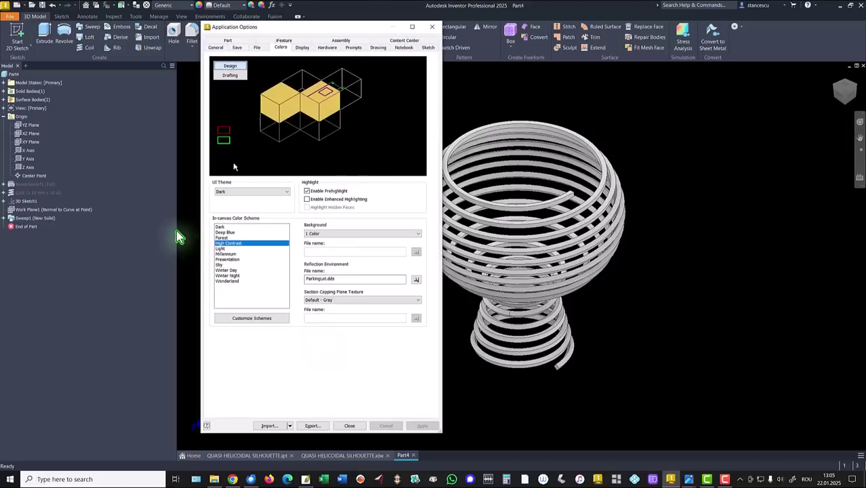
{"action": "left_click", "coordinate": [229, 259]}
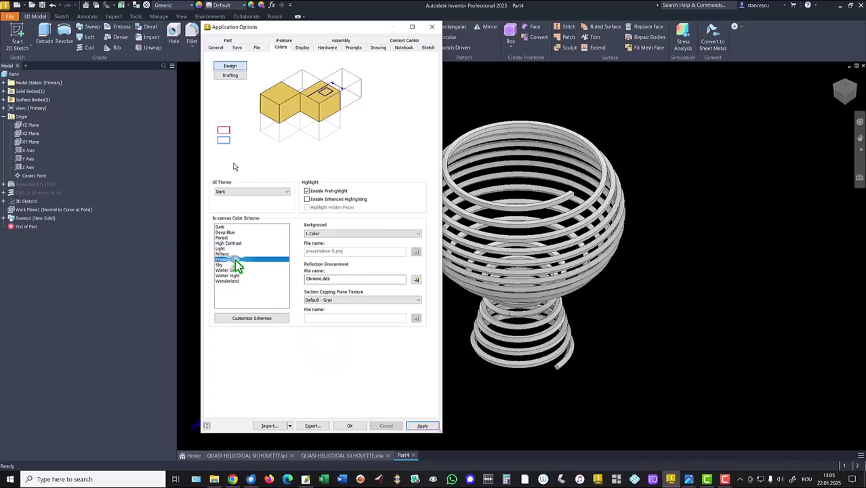
{"action": "left_click", "coordinate": [350, 425]}
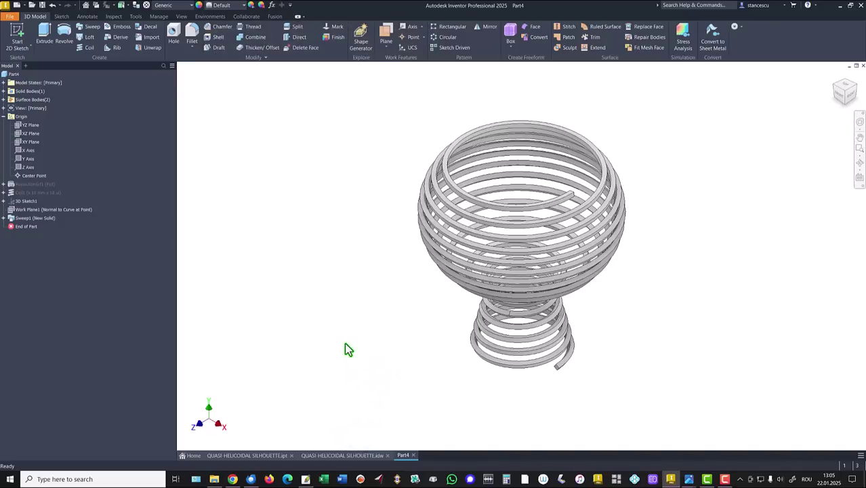
Compare with QUASI-HELICOIDAL SILHOUETTE.ipt, then select the wire's bottom square end face in Part4.
{"action": "left_click", "coordinate": [240, 456]}
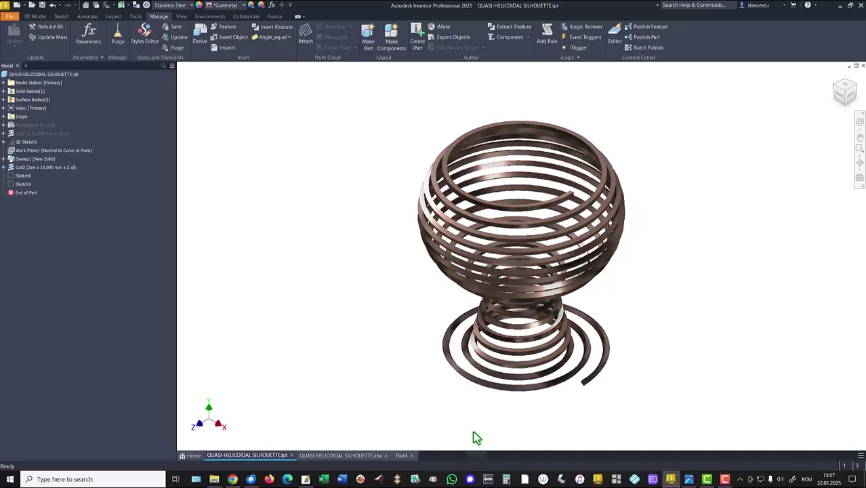
{"action": "left_click", "coordinate": [401, 455]}
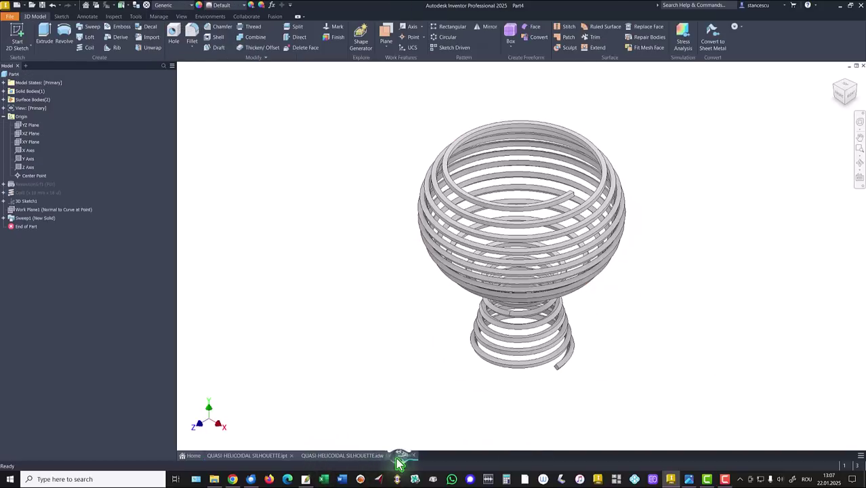
{"action": "scroll", "coordinate": [564, 415], "scroll_direction": "up", "scroll_amount": 3}
{"action": "scroll", "coordinate": [640, 422], "scroll_direction": "up", "scroll_amount": 5}
{"action": "left_click", "coordinate": [763, 411]}
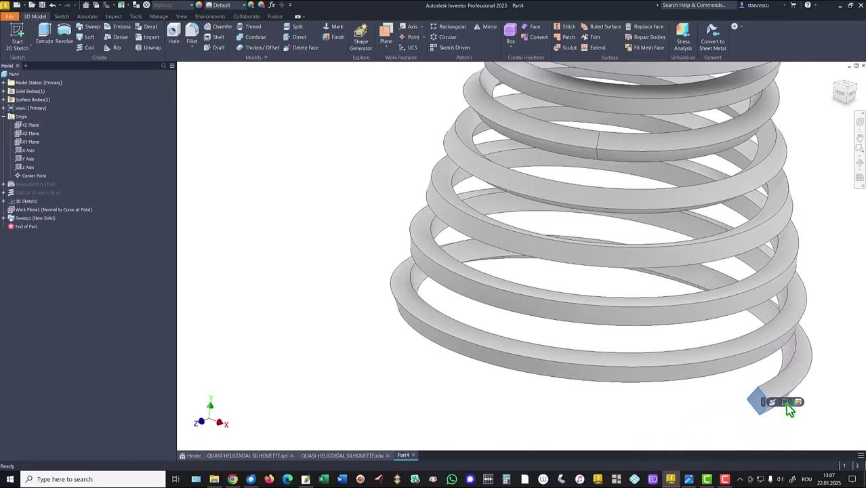
Sketch on the wire's bottom end face, project its square outline, and finish Sketch4.
{"action": "left_click", "coordinate": [785, 403]}
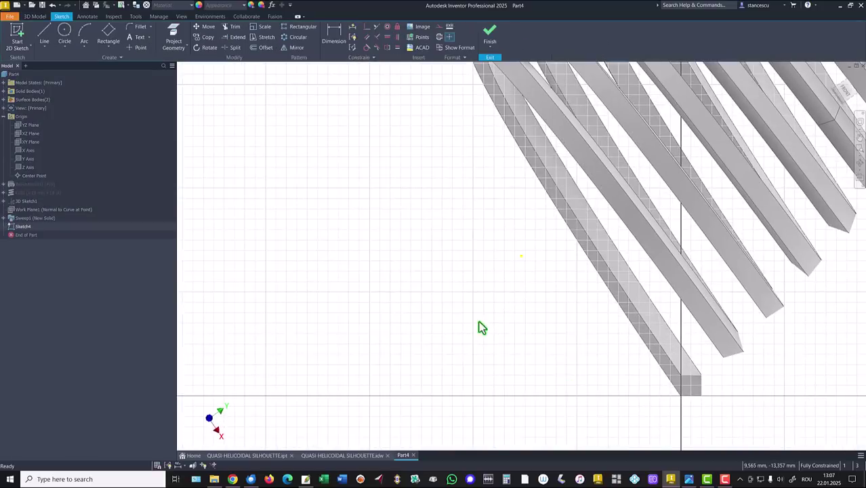
{"action": "left_click", "coordinate": [174, 37]}
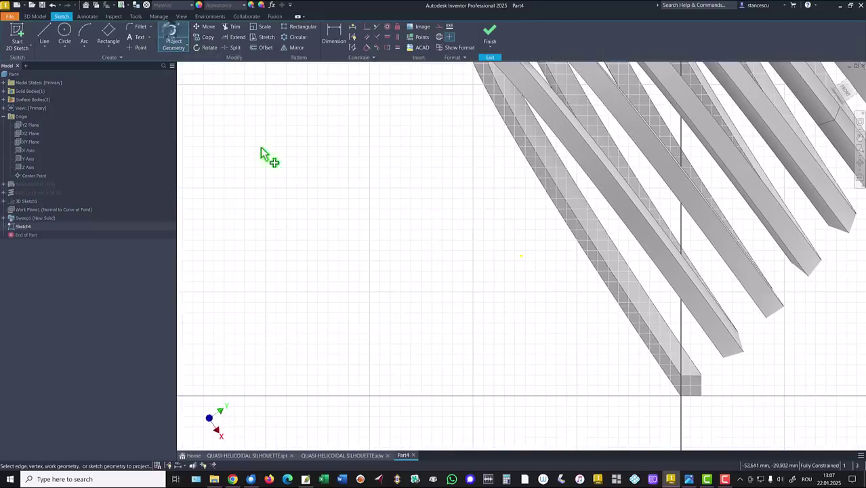
{"action": "left_click", "coordinate": [691, 389]}
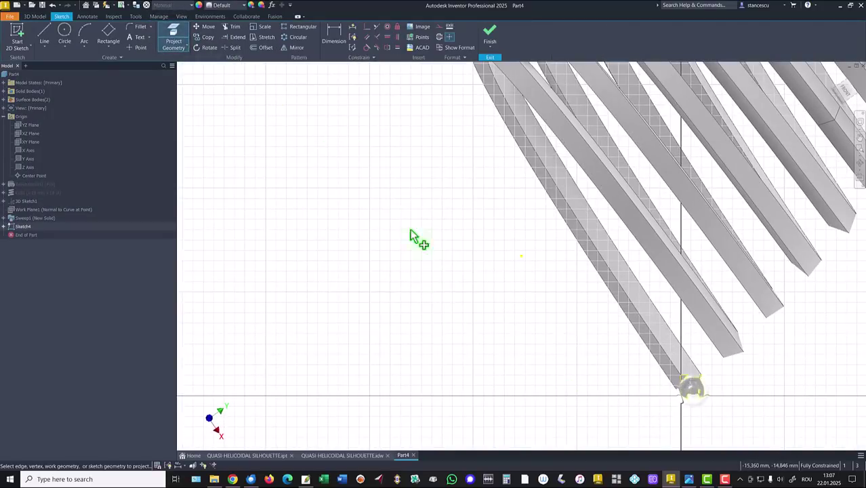
{"action": "left_click", "coordinate": [490, 34]}
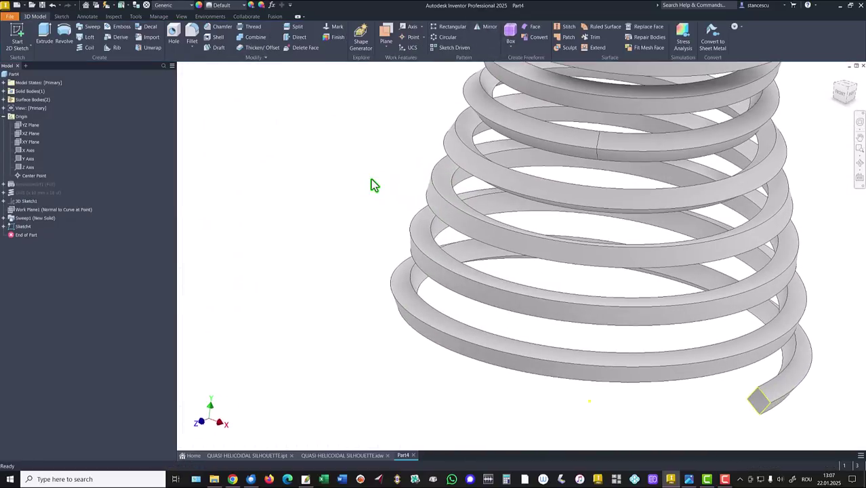
{"action": "left_click", "coordinate": [324, 455]}
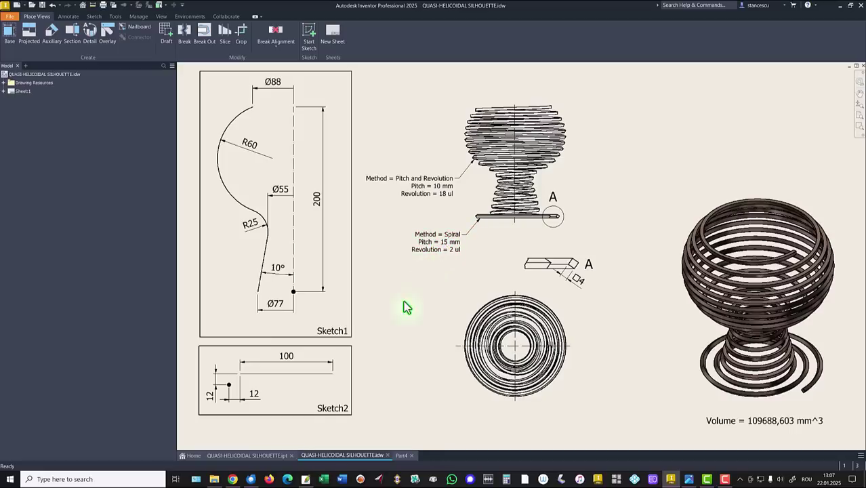
{"action": "left_click", "coordinate": [402, 456]}
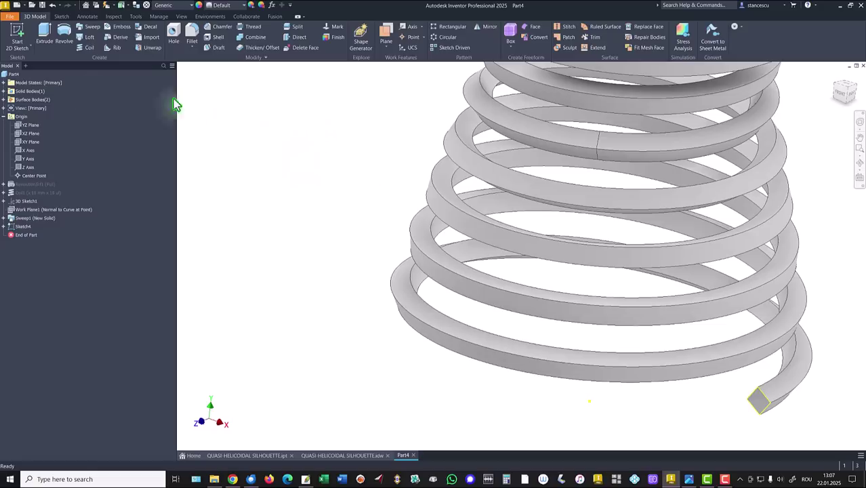
Create solid Coil2 named Srf3 around the Y Axis: Spiral method, 15 mm pitch, 2 revolutions.
{"action": "left_click", "coordinate": [86, 48]}
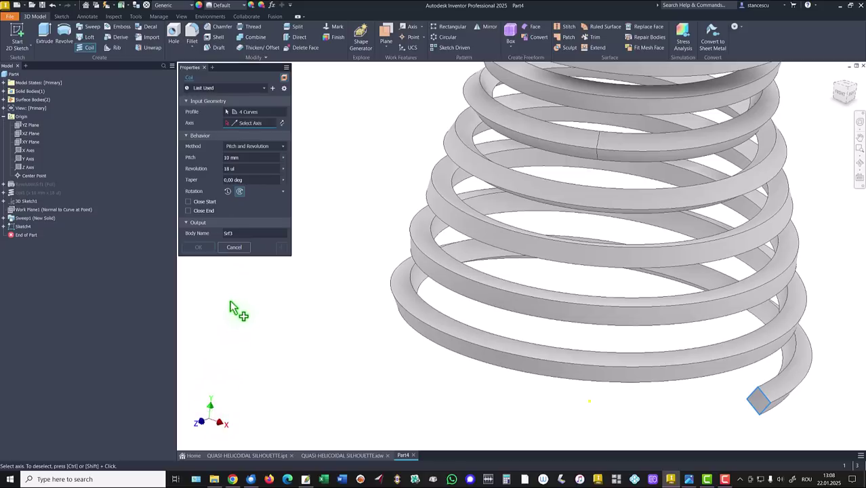
{"action": "left_click", "coordinate": [227, 233]}
{"action": "type", "text": "Sr"}
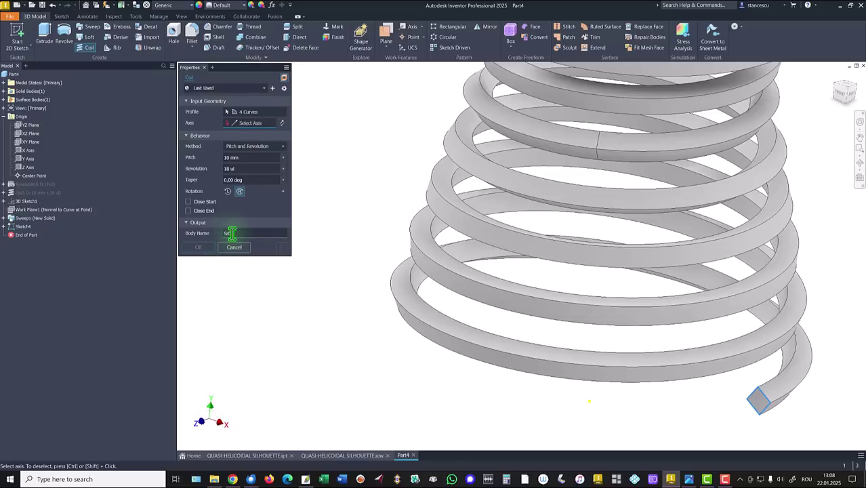
{"action": "type", "text": "f3"}
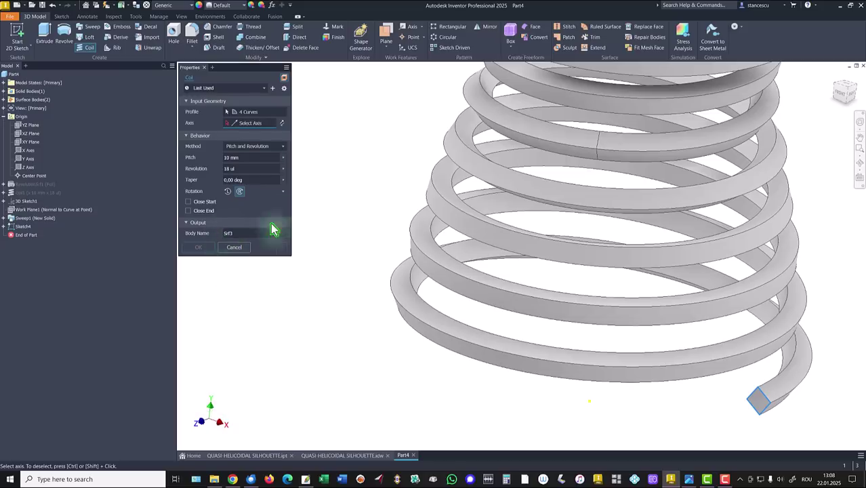
{"action": "left_click", "coordinate": [285, 78]}
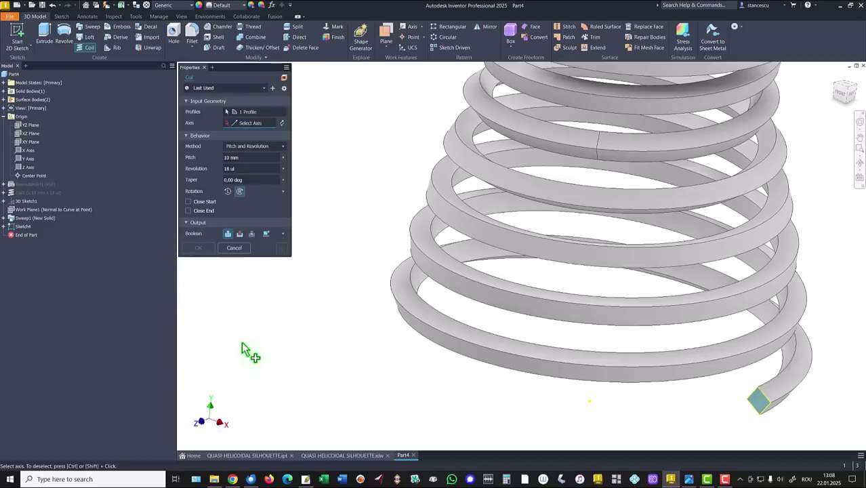
{"action": "left_click", "coordinate": [27, 160]}
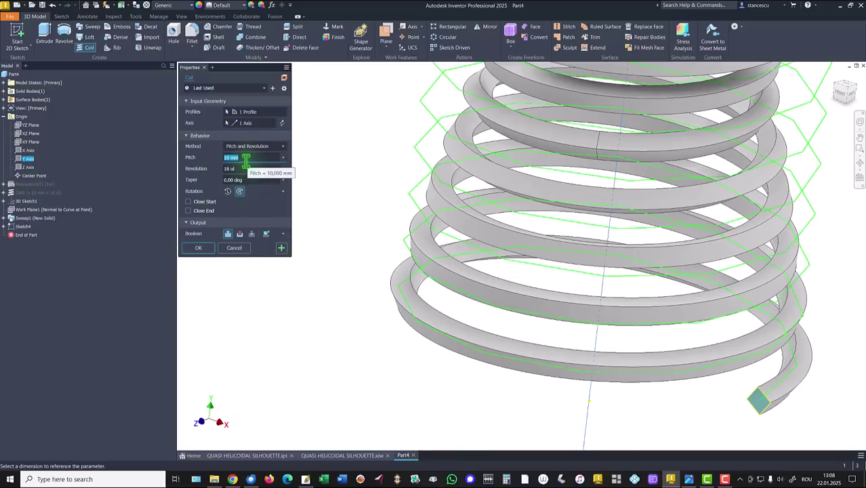
{"action": "type", "text": "15"}
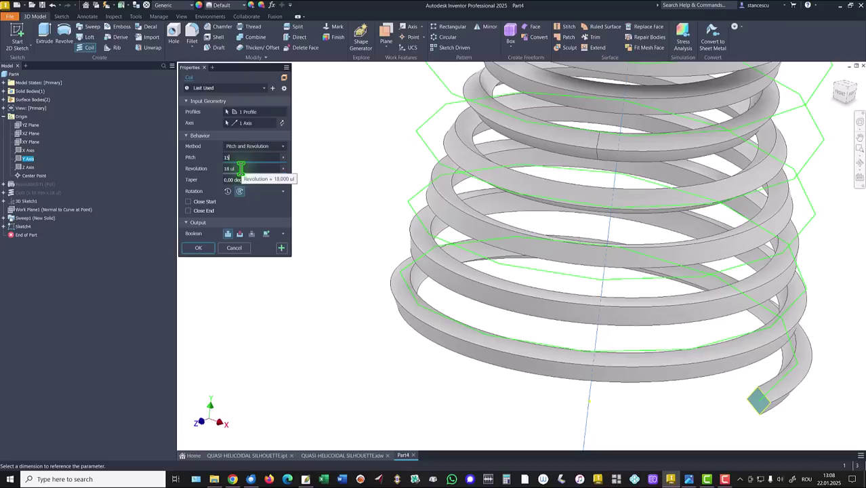
{"action": "left_click", "coordinate": [241, 168]}
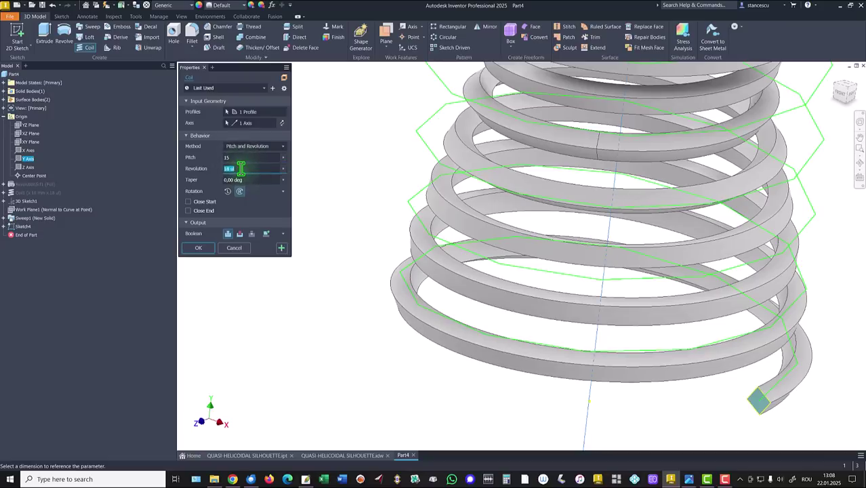
{"action": "type", "text": "2"}
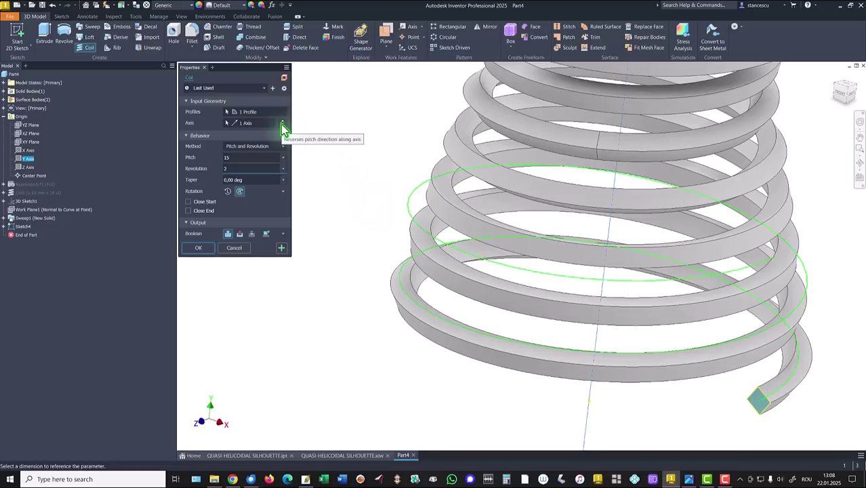
{"action": "left_click", "coordinate": [227, 193]}
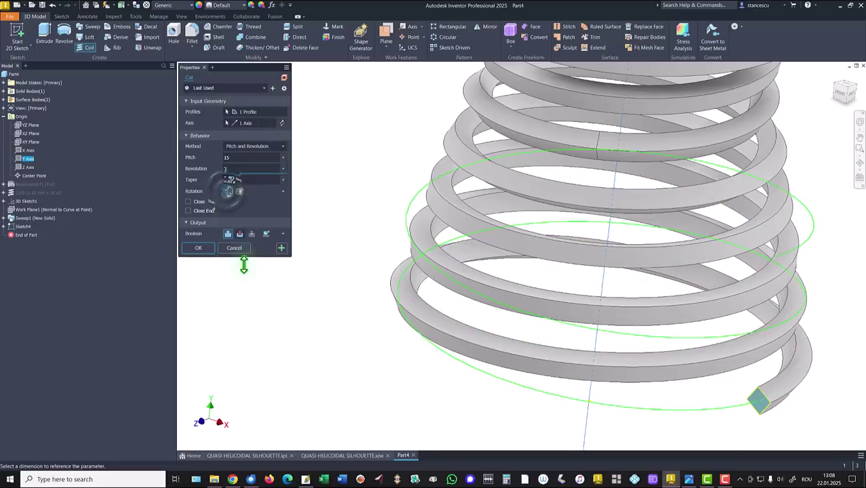
{"action": "left_click", "coordinate": [247, 194]}
{"action": "left_click", "coordinate": [276, 149]}
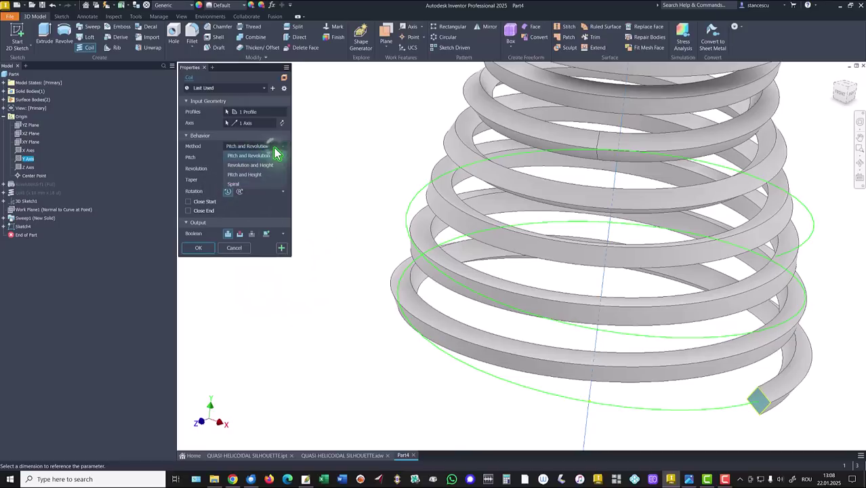
{"action": "left_click", "coordinate": [237, 183]}
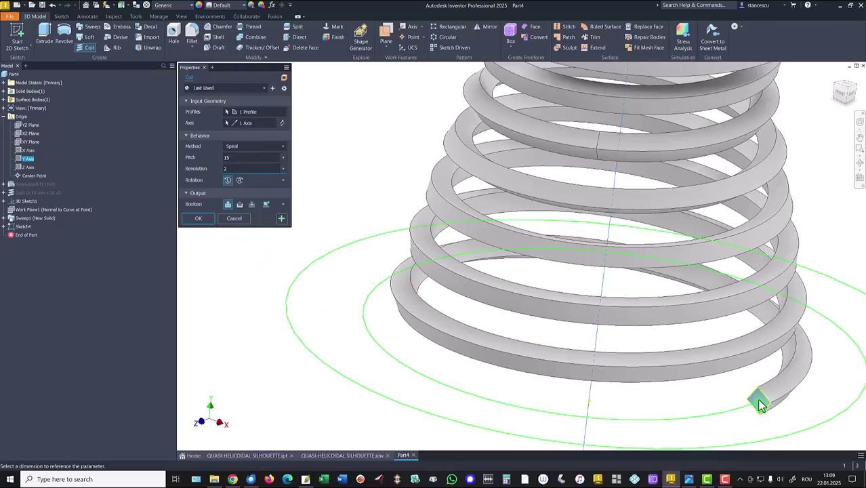
{"action": "left_click", "coordinate": [203, 218]}
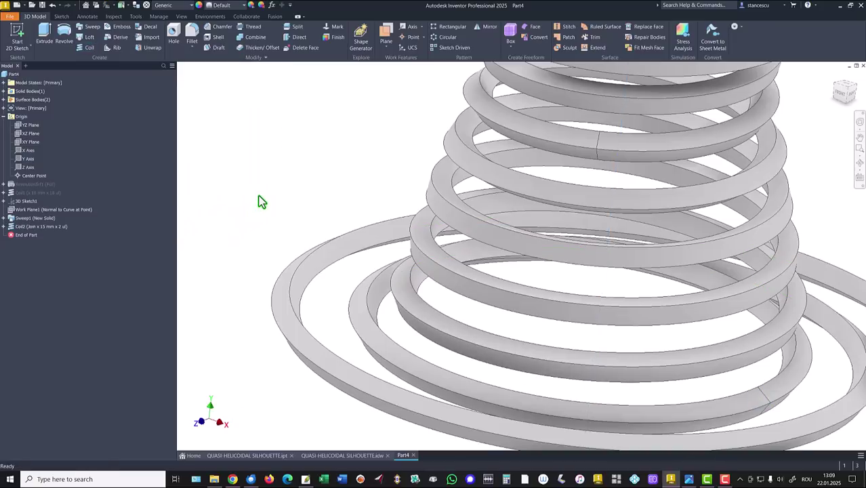
Recalculate Part4's physical properties and copy the 109609,471 mm^3 volume value.
{"action": "key", "text": "F6"}
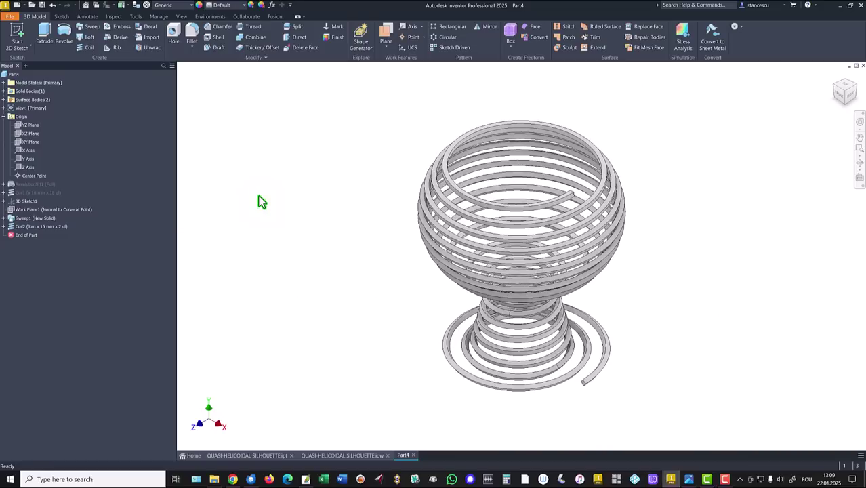
{"action": "left_click", "coordinate": [3, 117]}
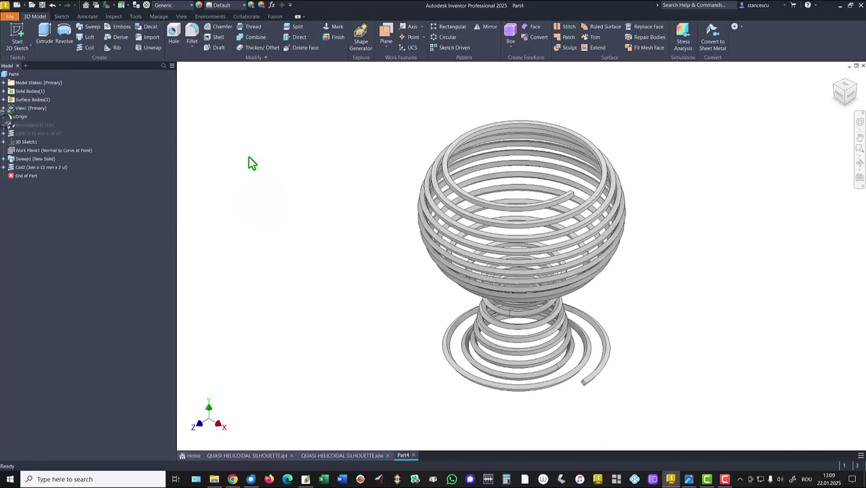
{"action": "right_click", "coordinate": [11, 76]}
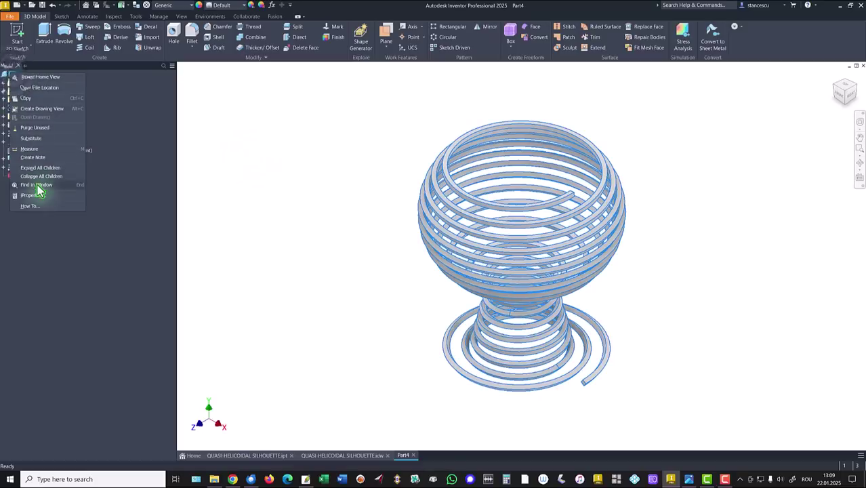
{"action": "left_click", "coordinate": [31, 195]}
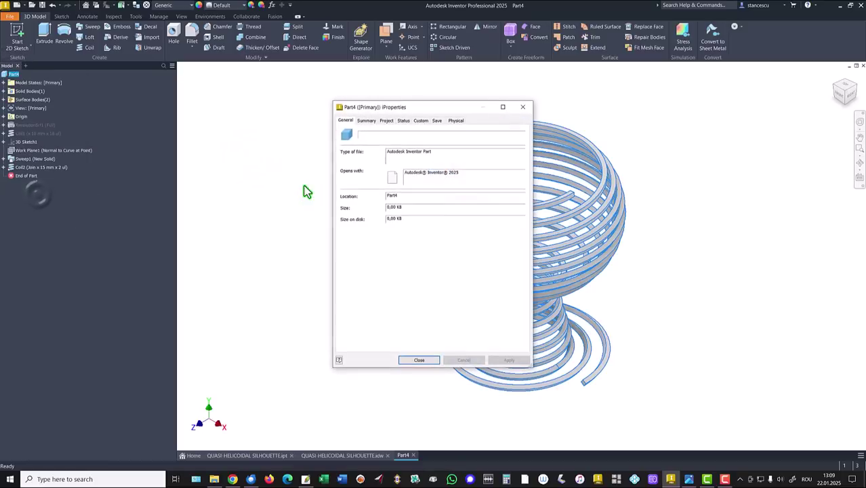
{"action": "left_click", "coordinate": [449, 122]}
{"action": "left_click", "coordinate": [503, 140]}
{"action": "left_click_drag", "start_coordinate": [410, 247], "coordinate": [282, 242]}
{"action": "key", "text": "ctrl+c"}
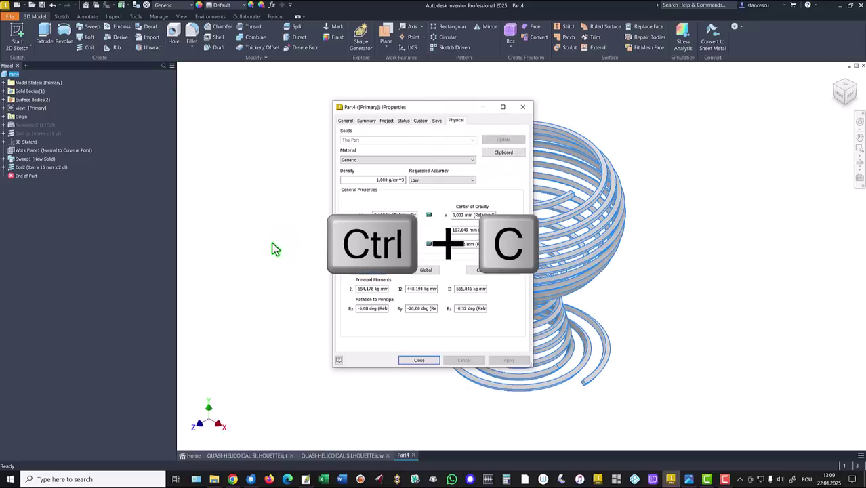
{"action": "left_click", "coordinate": [416, 360]}
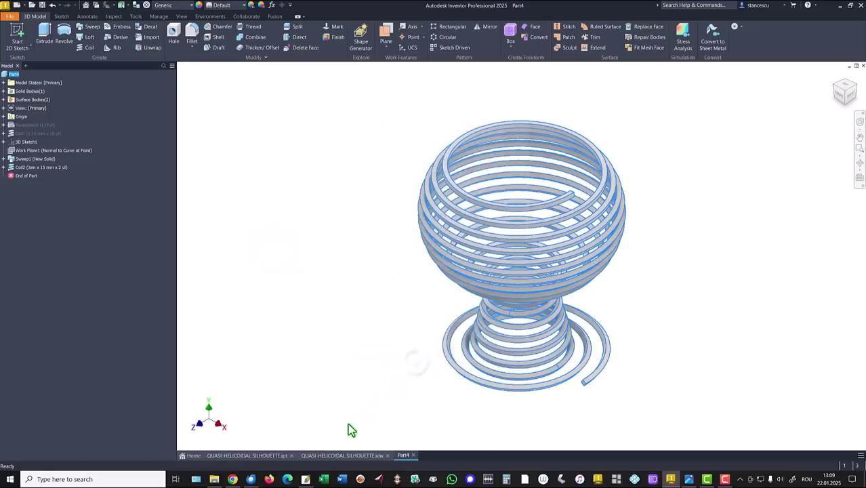
Paste the new 109609,471 mm^3 value into the drawing's volume note.
{"action": "left_click", "coordinate": [350, 455]}
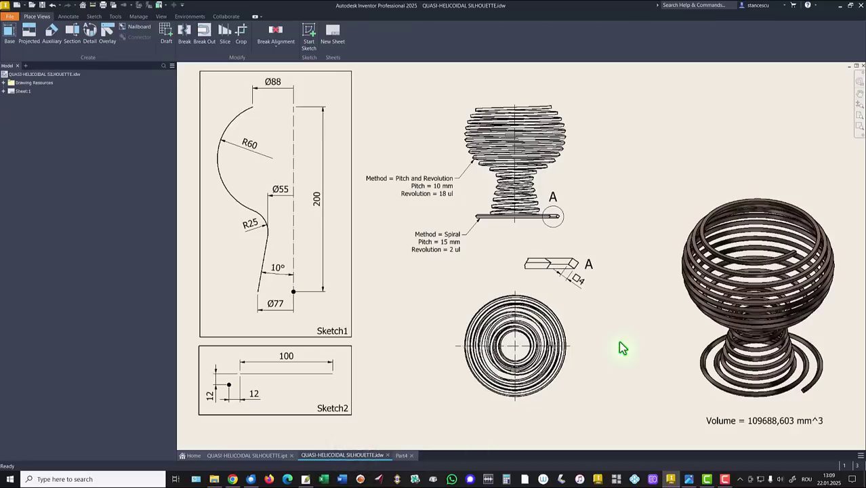
{"action": "left_click", "coordinate": [752, 420]}
{"action": "double_click", "coordinate": [752, 420]}
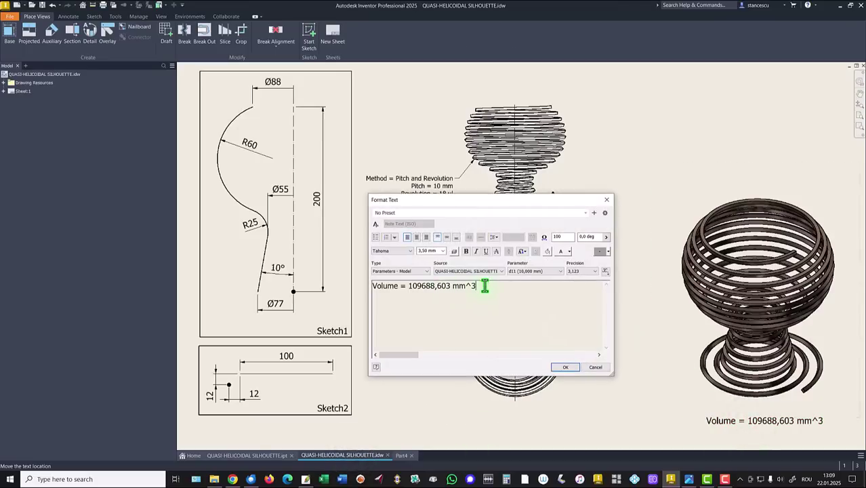
{"action": "left_click", "coordinate": [485, 286]}
{"action": "key", "text": "Return"}
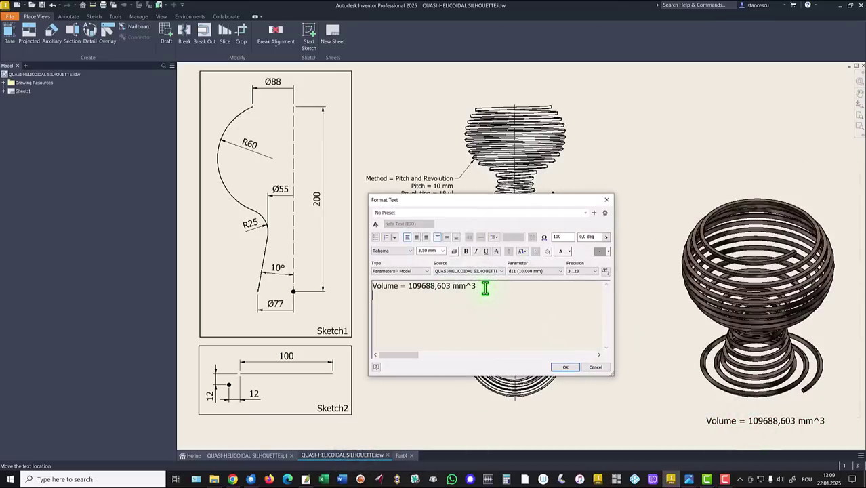
{"action": "key", "text": "ctrl+v"}
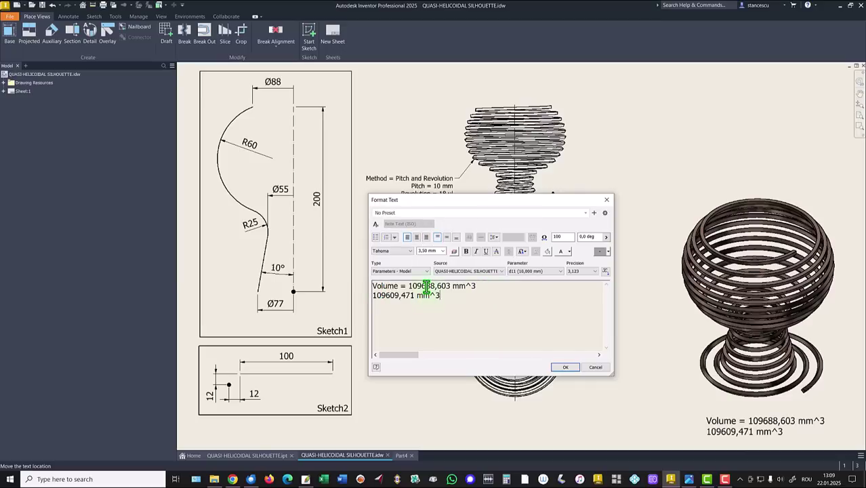
Delete the old 109688,603 mm^3 value from the note and confirm it.
{"action": "left_click_drag", "start_coordinate": [426, 288], "coordinate": [431, 286]}
{"action": "left_click", "coordinate": [485, 317]}
{"action": "left_click_drag", "start_coordinate": [409, 285], "coordinate": [489, 285]}
{"action": "key", "text": "Delete"}
{"action": "key", "text": "Delete"}
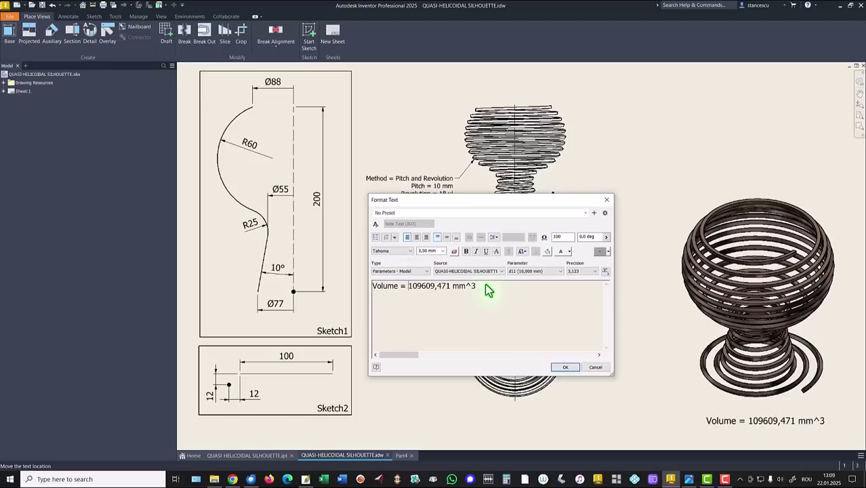
{"action": "left_click", "coordinate": [566, 368]}
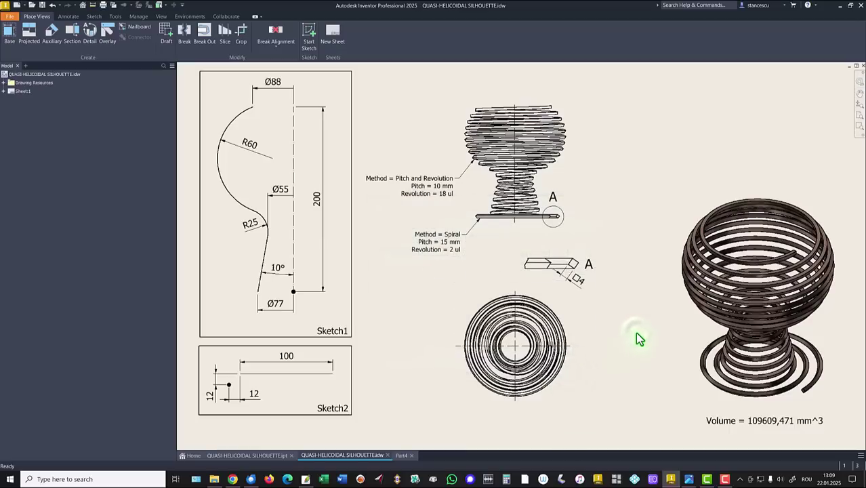
{"action": "left_click", "coordinate": [401, 455]}
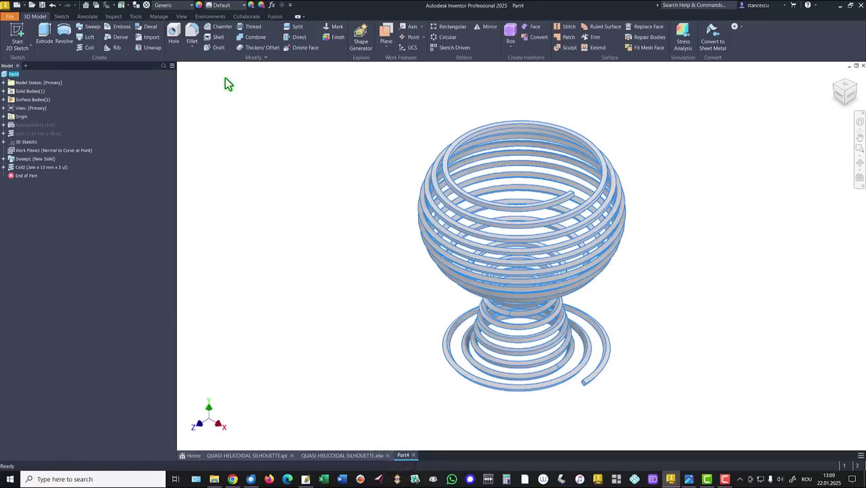
Make the vase Stainless Steel with the Gunmetal - Polished appearance.
{"action": "left_click", "coordinate": [174, 6]}
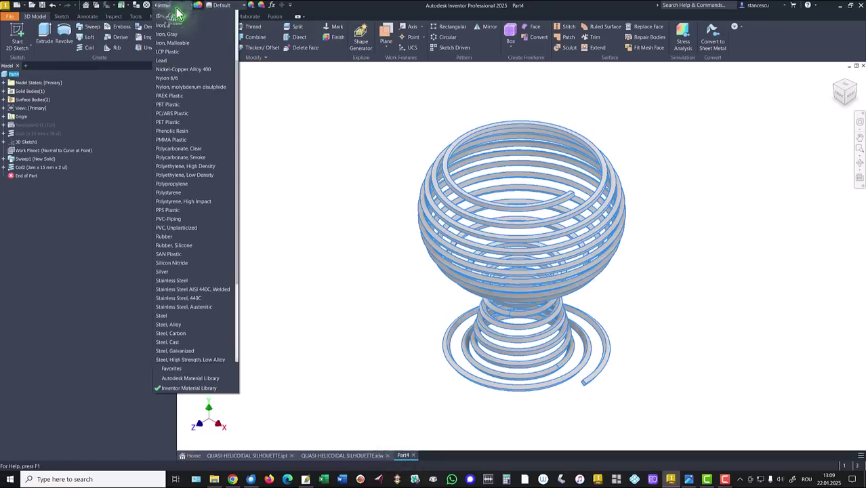
{"action": "left_click", "coordinate": [184, 314]}
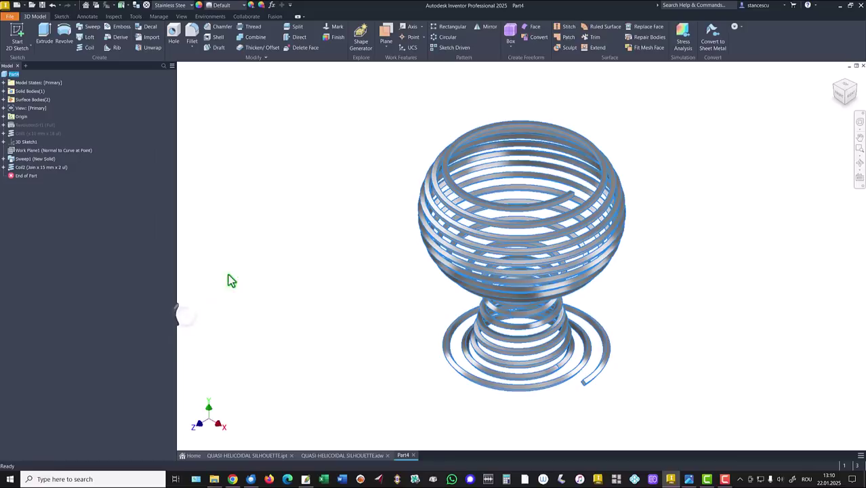
{"action": "left_click", "coordinate": [227, 8]}
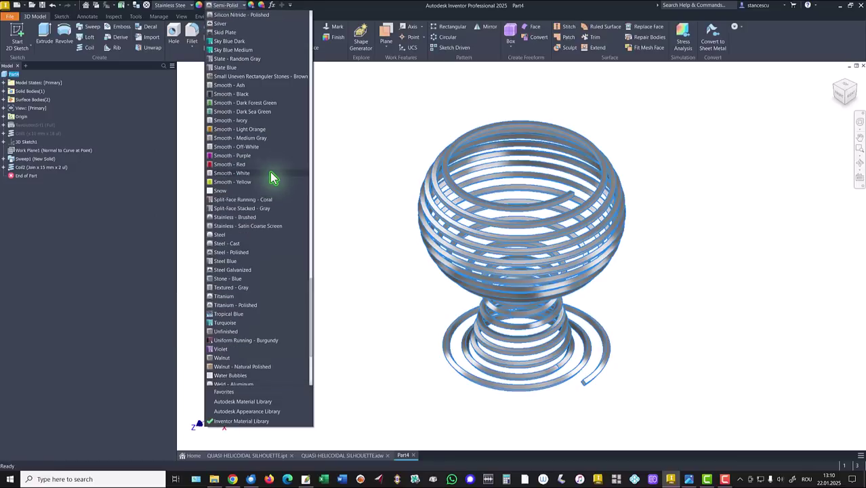
{"action": "scroll", "coordinate": [271, 177], "scroll_direction": "up", "scroll_amount": 10}
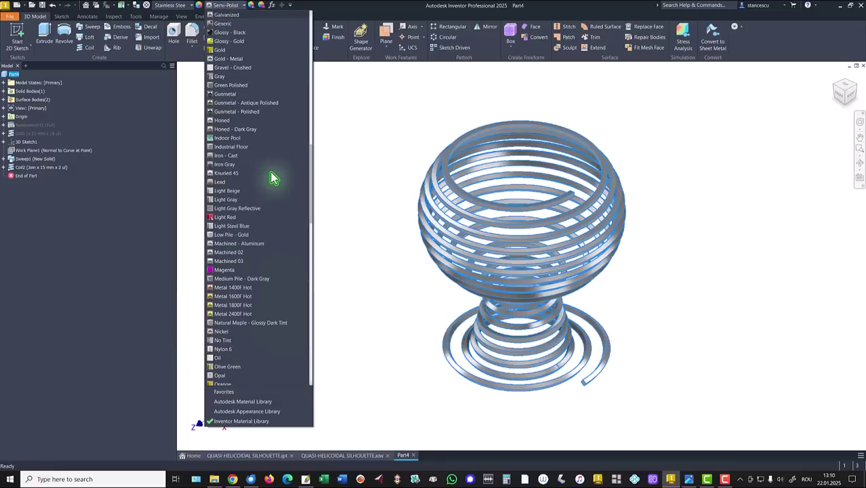
{"action": "left_click", "coordinate": [257, 111]}
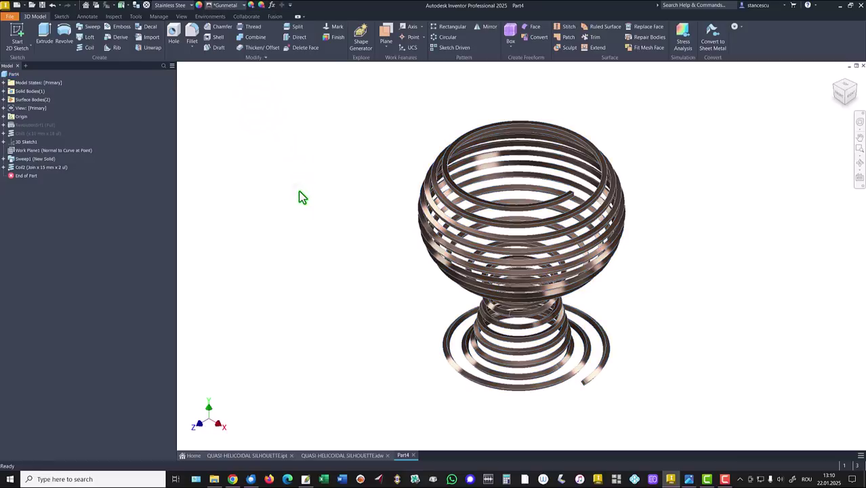
Display the model in Shaded visual style under Default Lights lighting.
{"action": "left_click", "coordinate": [181, 18]}
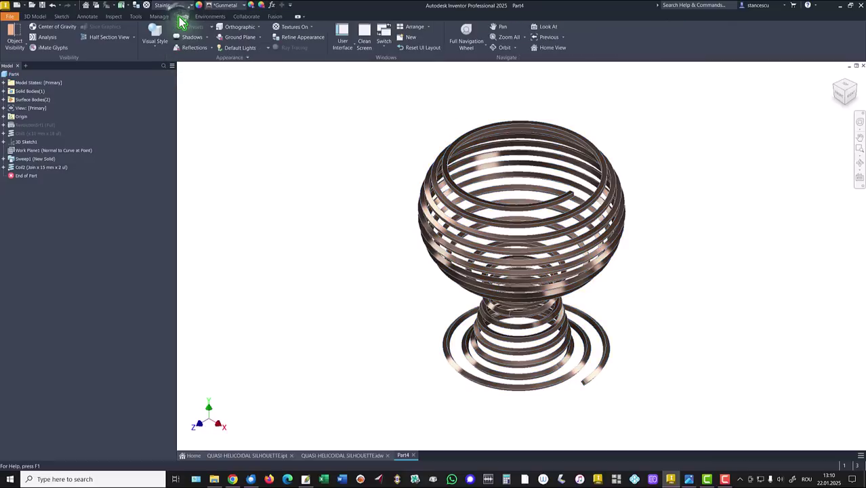
{"action": "left_click", "coordinate": [154, 46]}
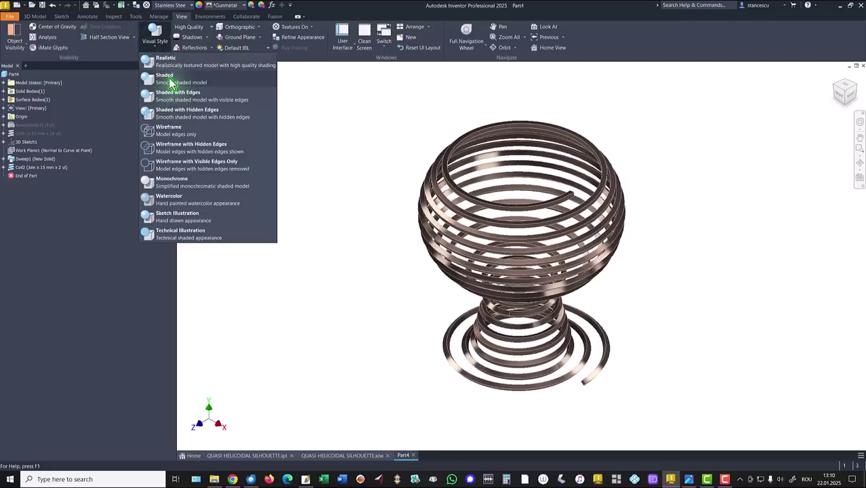
{"action": "left_click", "coordinate": [170, 83]}
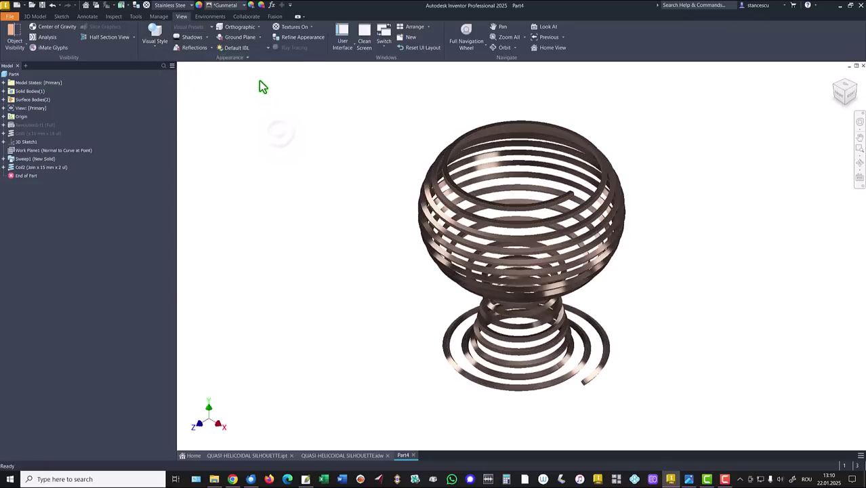
{"action": "left_click", "coordinate": [237, 47]}
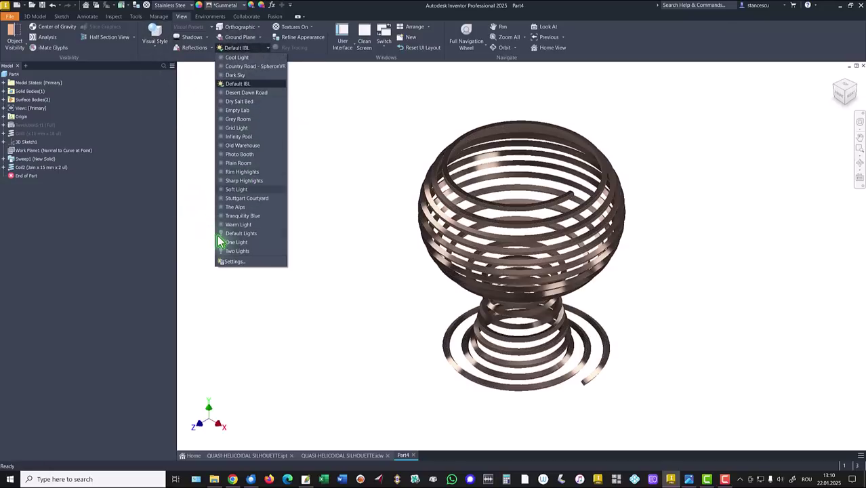
{"action": "left_click", "coordinate": [242, 234]}
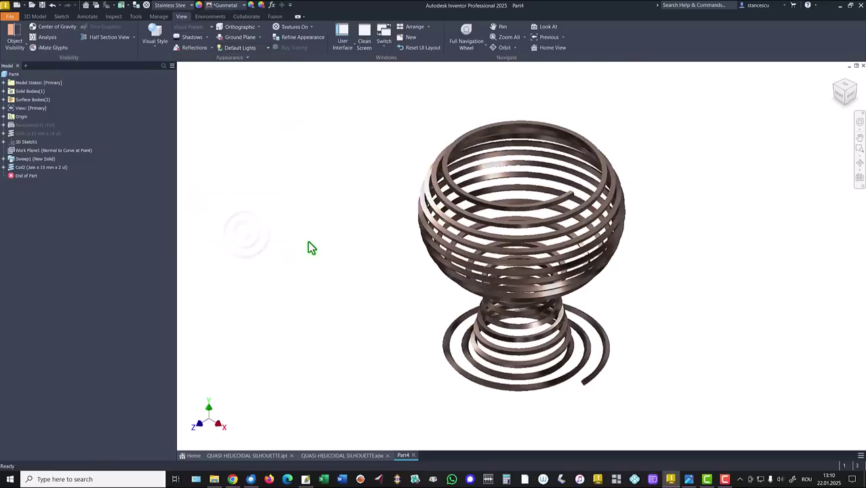
{"action": "left_click", "coordinate": [239, 455]}
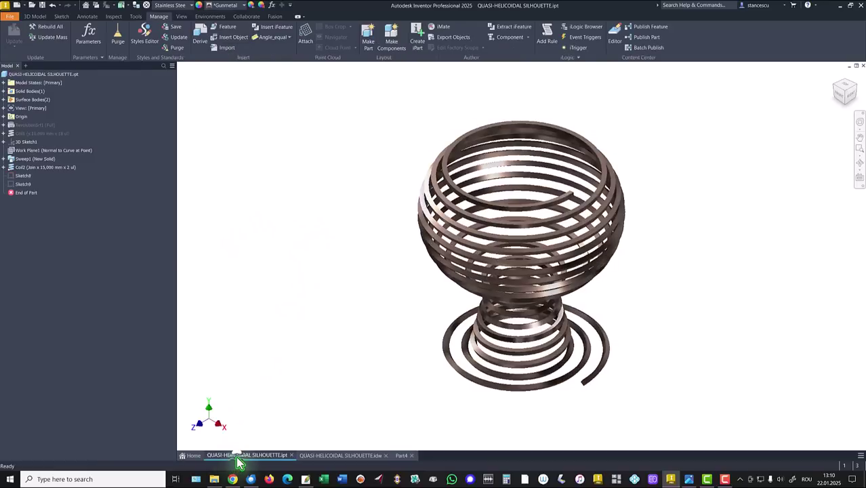
{"action": "left_click", "coordinate": [401, 455]}
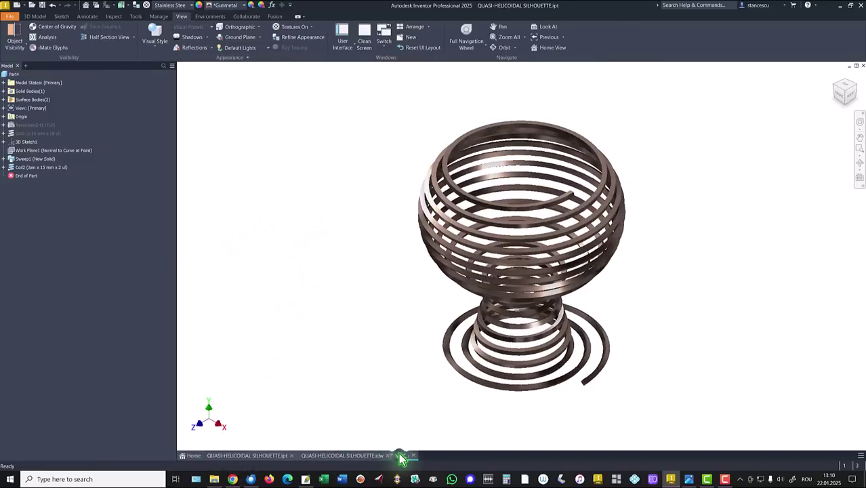
{"action": "left_click", "coordinate": [251, 456]}
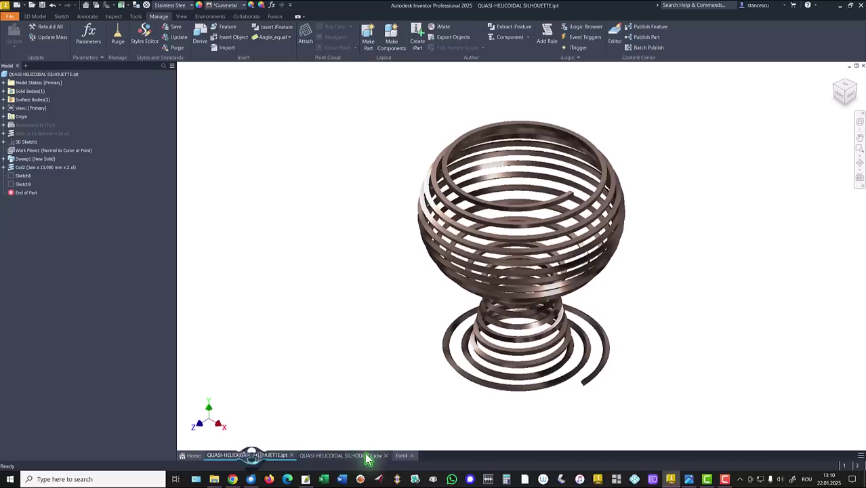
{"action": "left_click", "coordinate": [401, 455]}
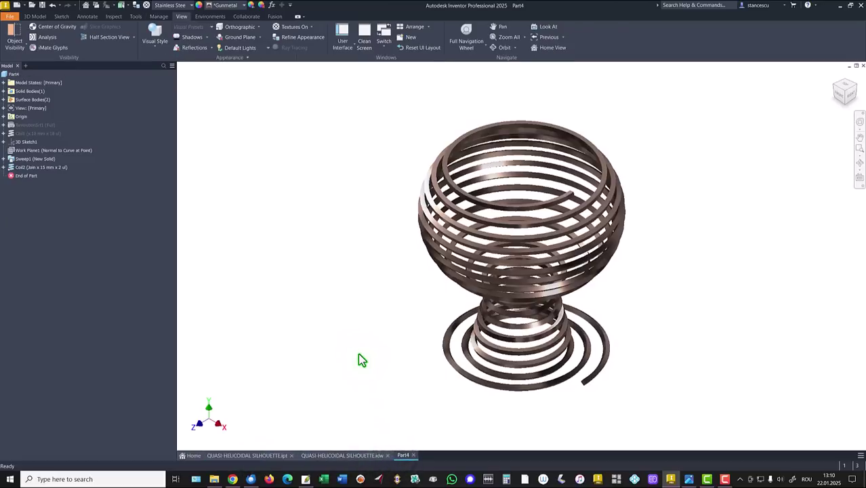